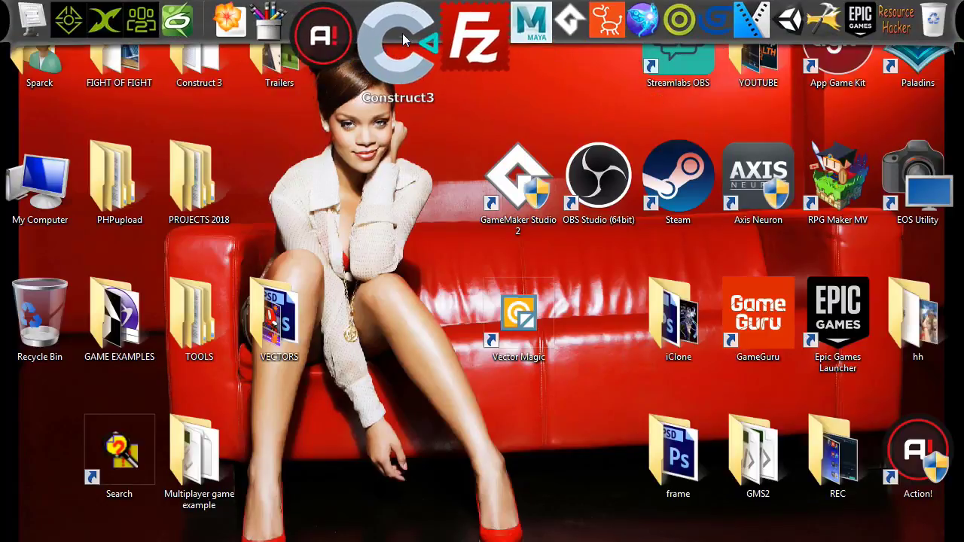
# Launch Construct 3 from the desktop dock.
pyautogui.click(392, 42)
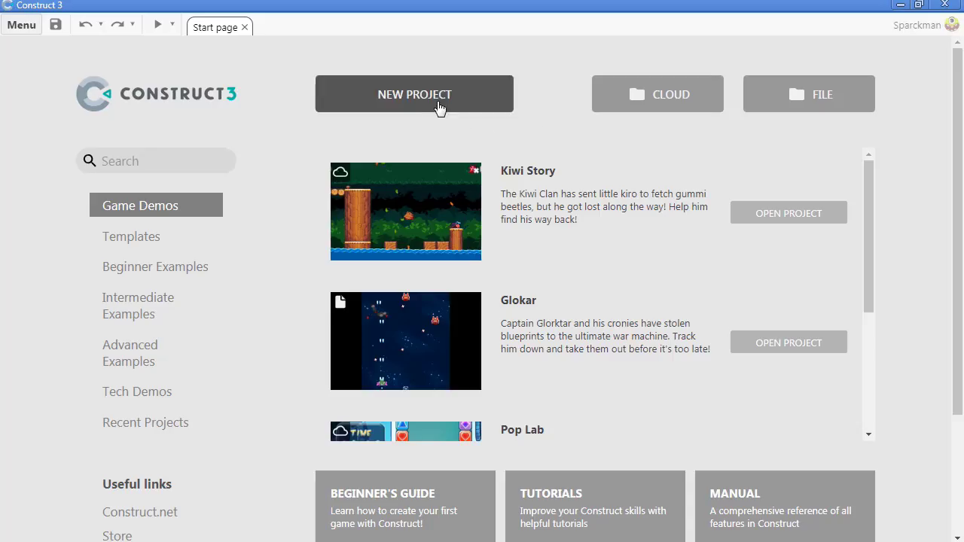
# Create a new project using the SD landscape 4:3 preset at 640 x 480.
pyautogui.click(435, 101)
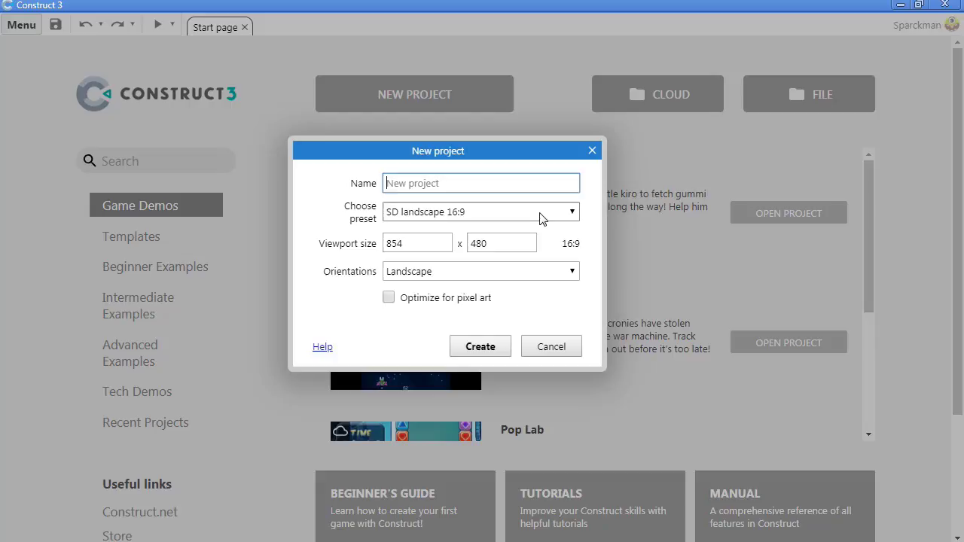
pyautogui.click(570, 213)
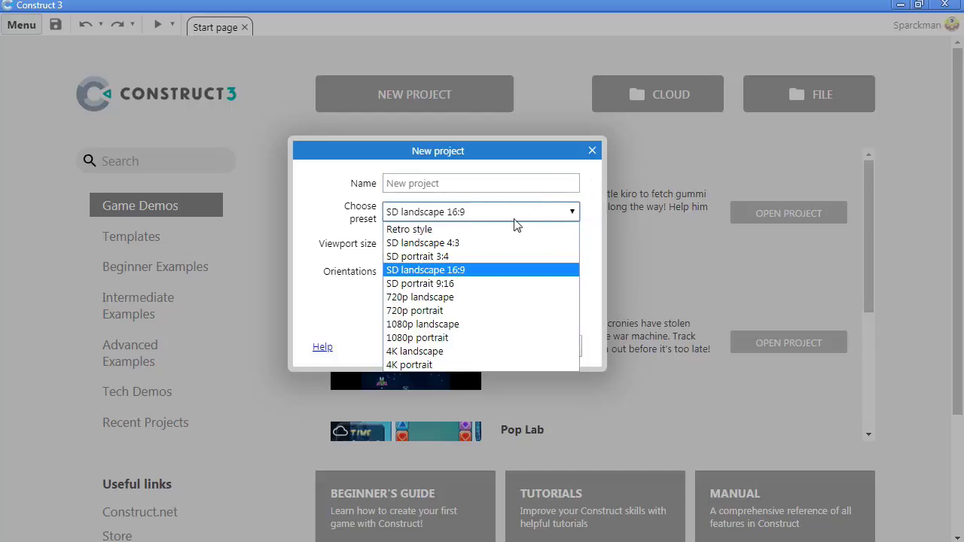
pyautogui.click(458, 238)
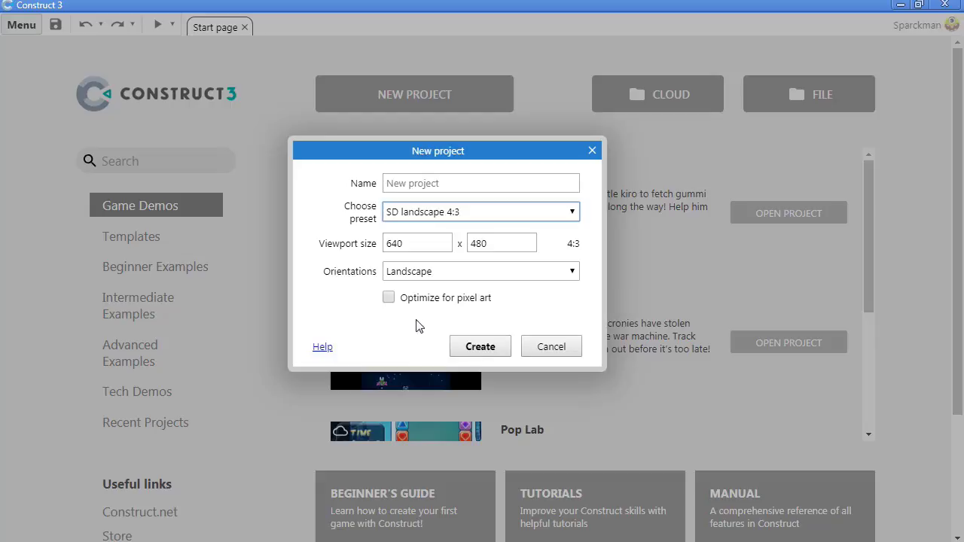
pyautogui.click(388, 298)
pyautogui.click(480, 345)
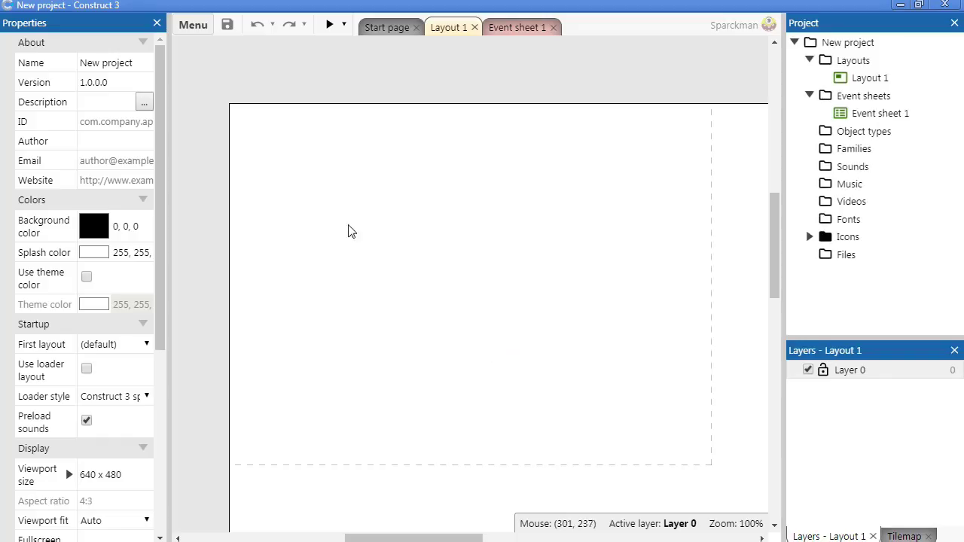
# Change Layout 1's size from 1280 x 960 to 640 x 480.
pyautogui.click(344, 177)
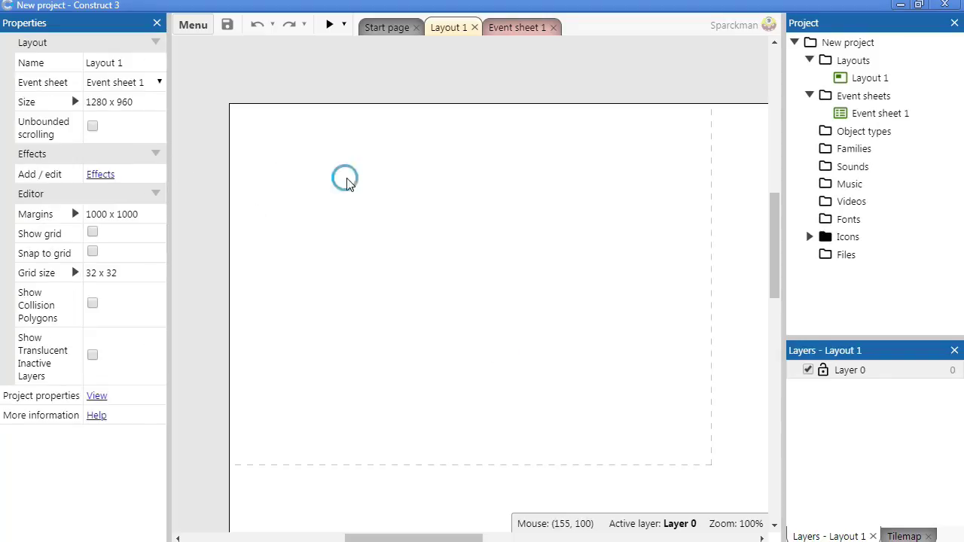
pyautogui.click(133, 104)
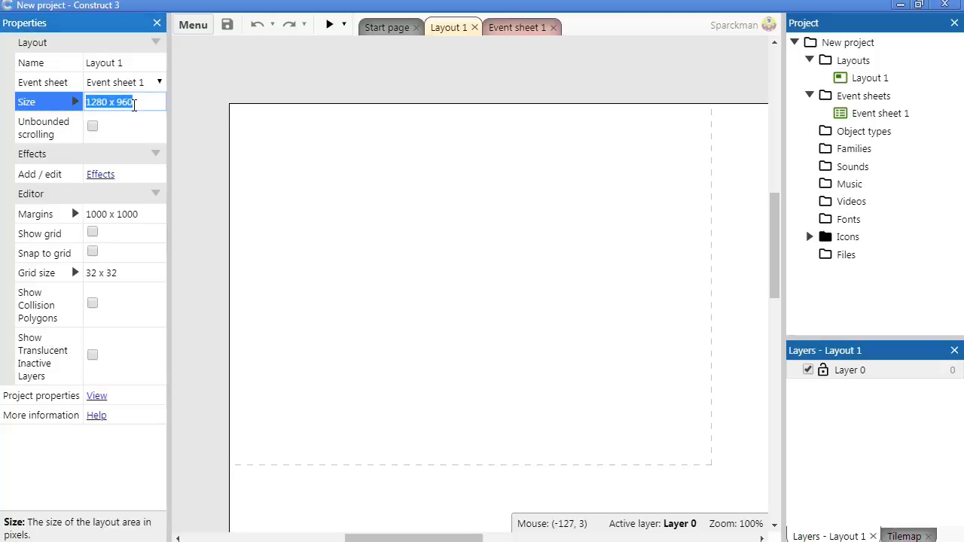
pyautogui.write('640x480')
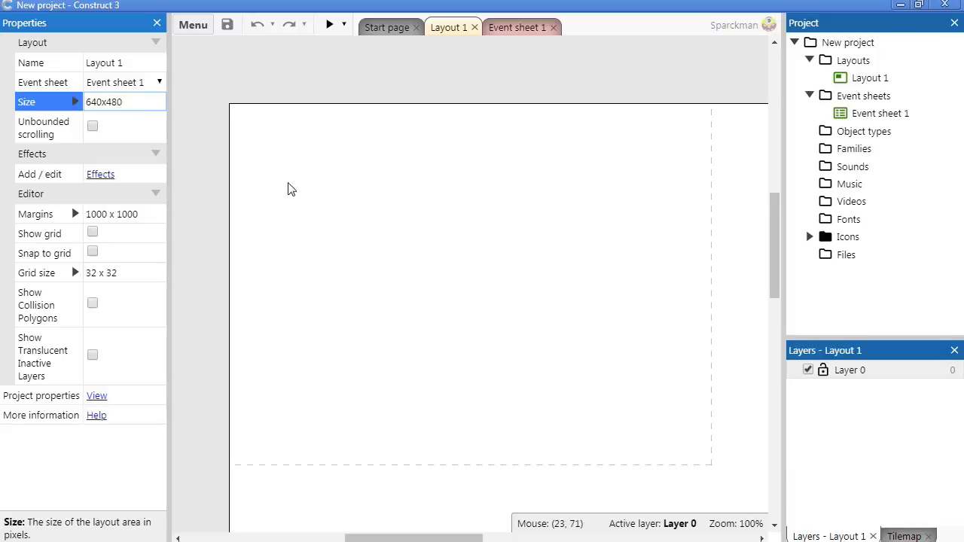
pyautogui.click(337, 205)
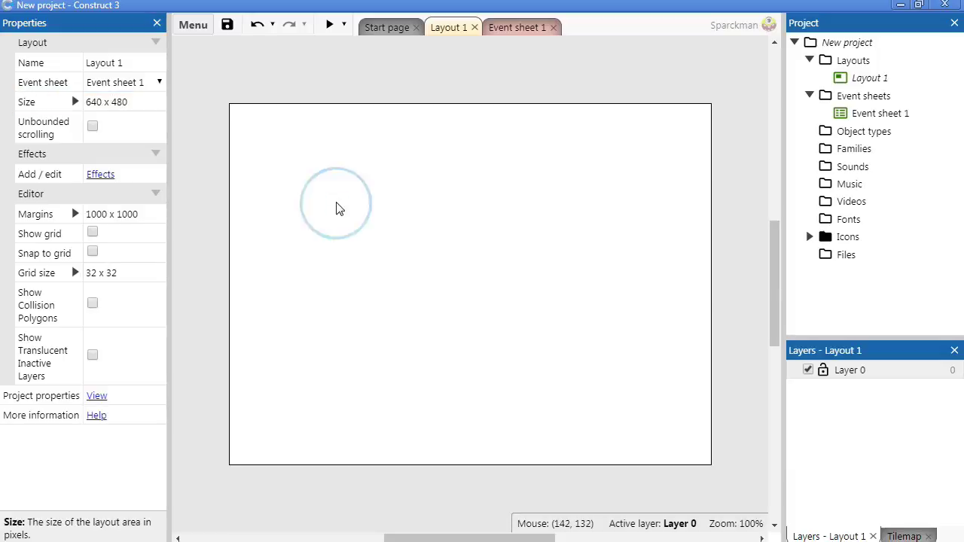
# Insert a Sprite object and load sky.jpg (334 x 278) as its frame.
pyautogui.rightClick(355, 209)
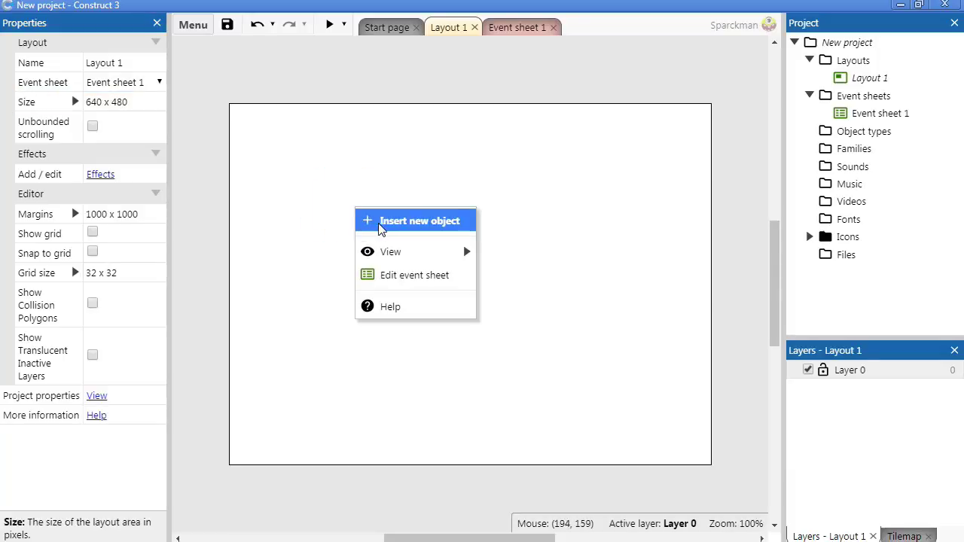
pyautogui.click(380, 222)
pyautogui.scroll(-4, 666, 194)
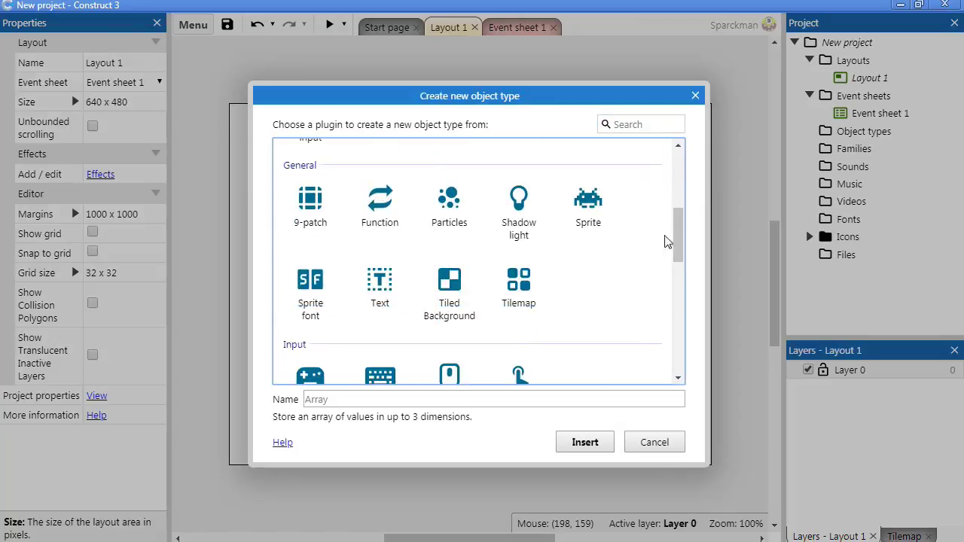
pyautogui.doubleClick(582, 209)
pyautogui.click(513, 251)
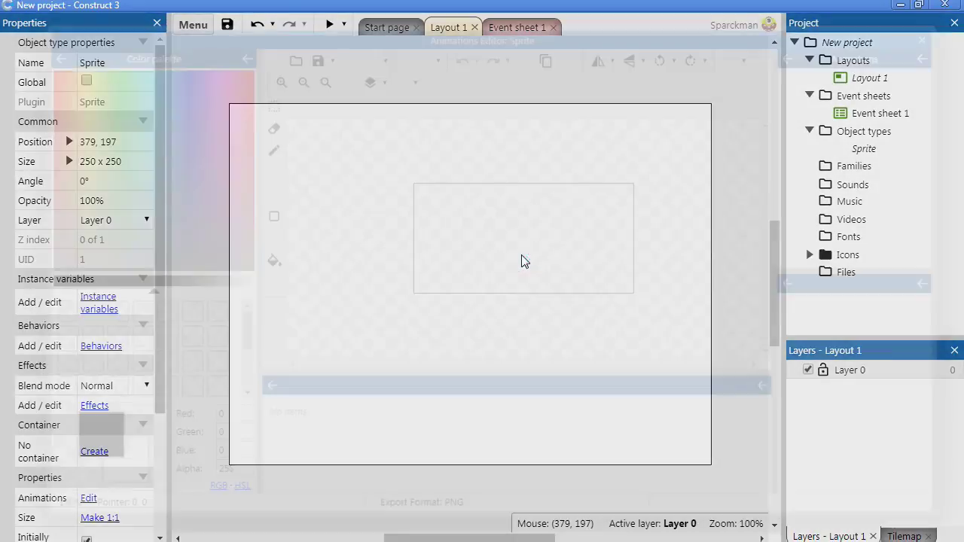
pyautogui.click(289, 55)
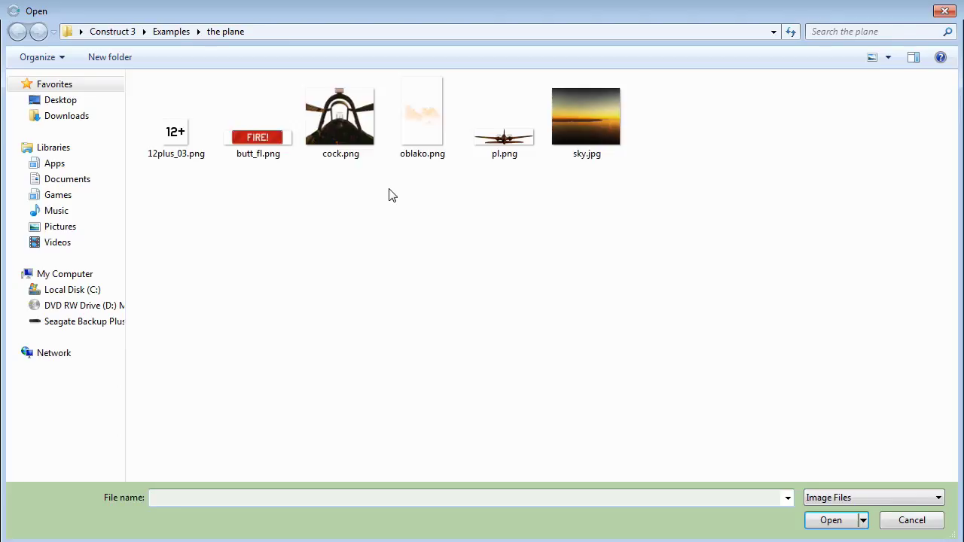
pyautogui.click(598, 123)
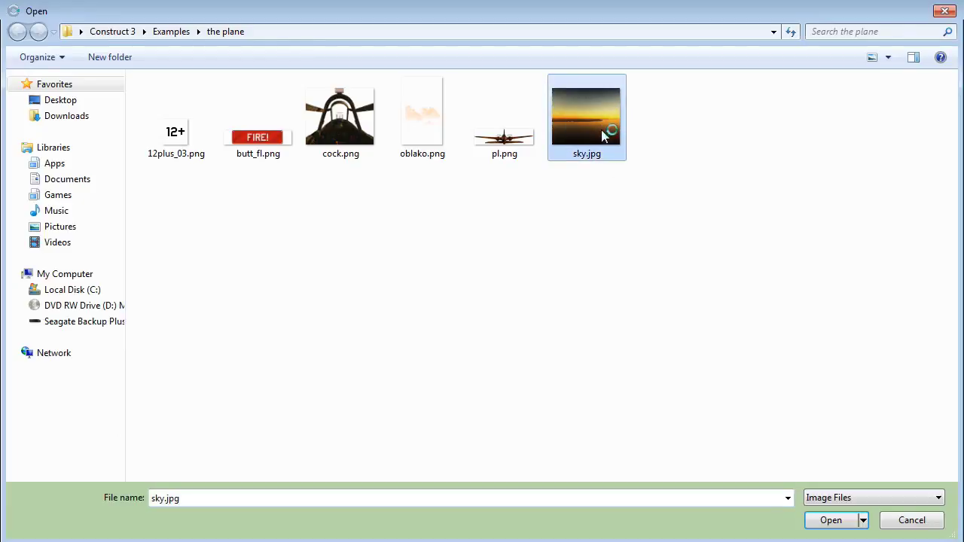
pyautogui.click(831, 521)
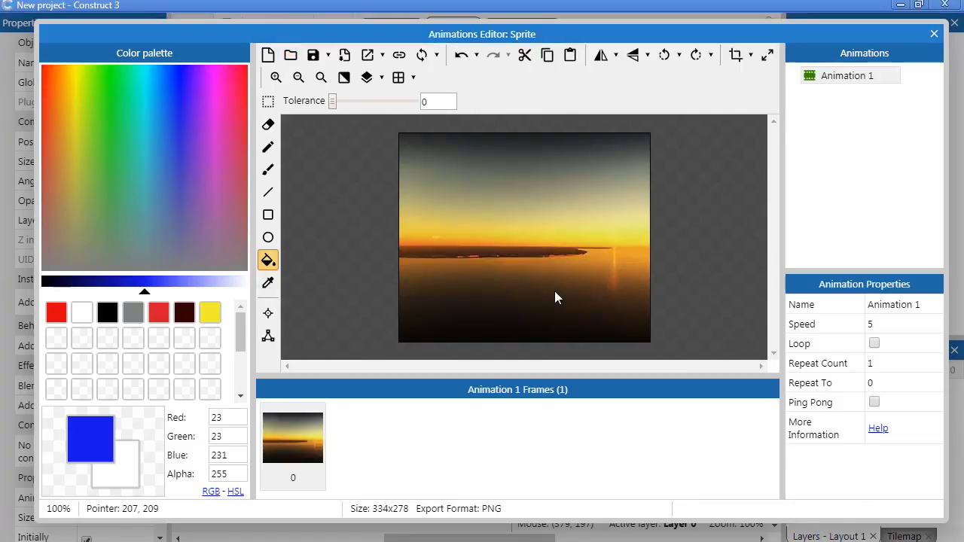
# Move the sky sprite to the top-left and stretch it to 679 x 505.
pyautogui.click(933, 34)
pyautogui.moveTo(592, 244); pyautogui.dragTo(401, 203)
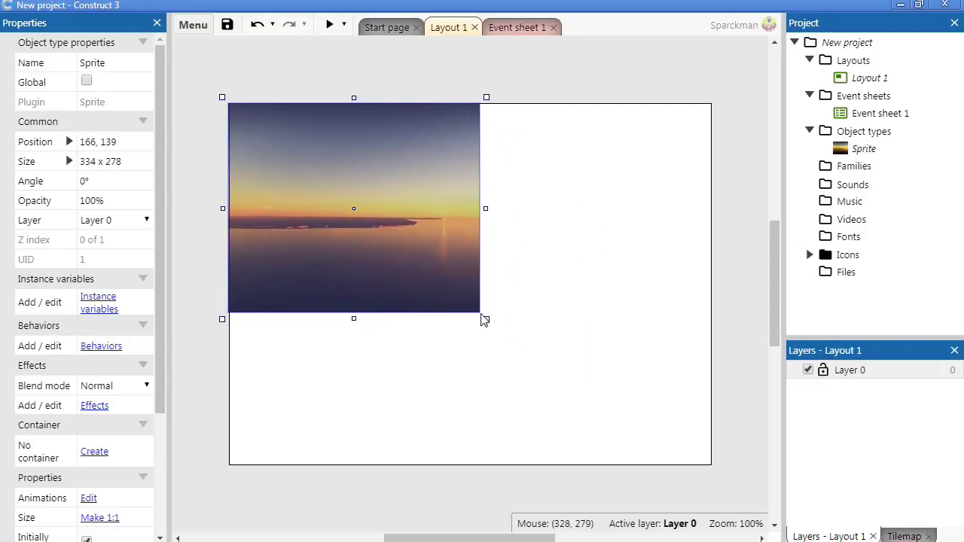
pyautogui.moveTo(483, 320); pyautogui.dragTo(734, 484)
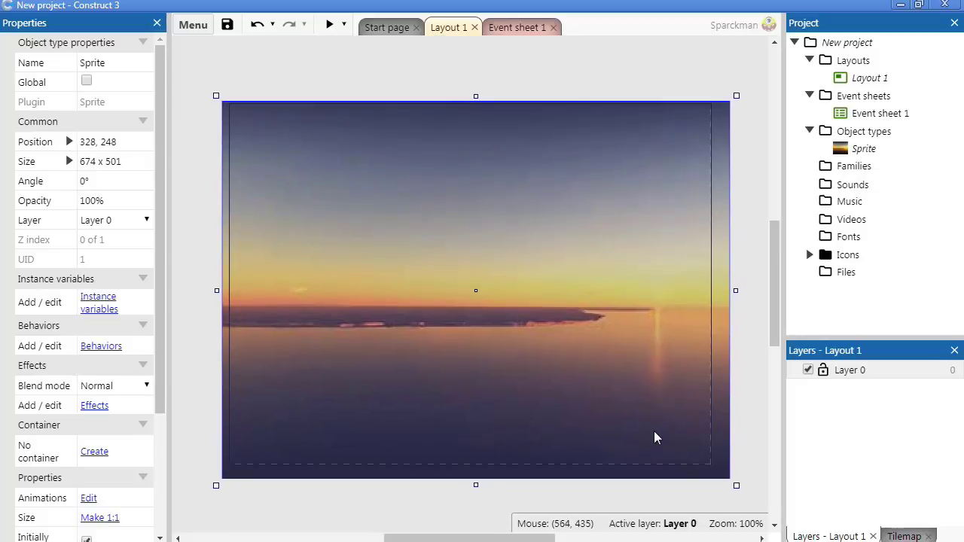
pyautogui.moveTo(654, 438); pyautogui.dragTo(652, 433)
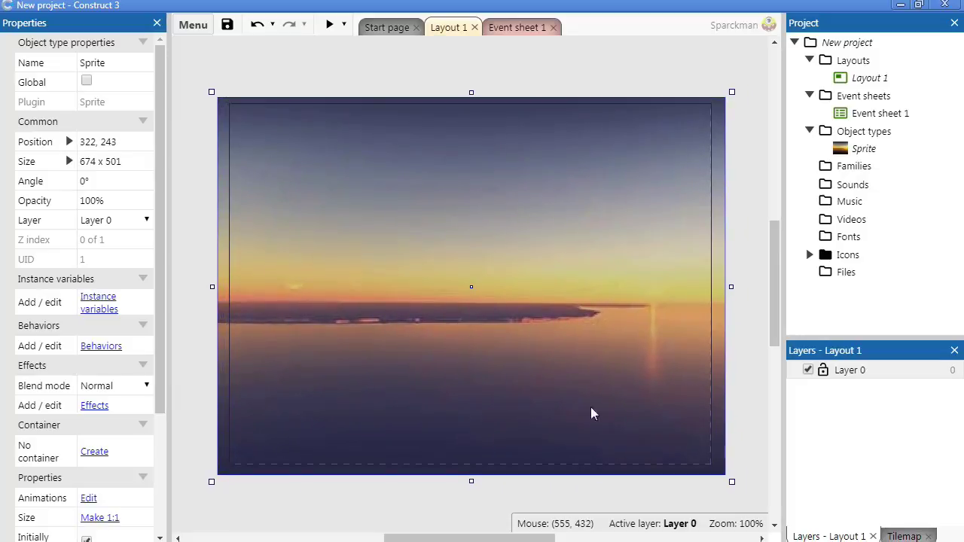
pyautogui.moveTo(211, 91); pyautogui.dragTo(206, 88)
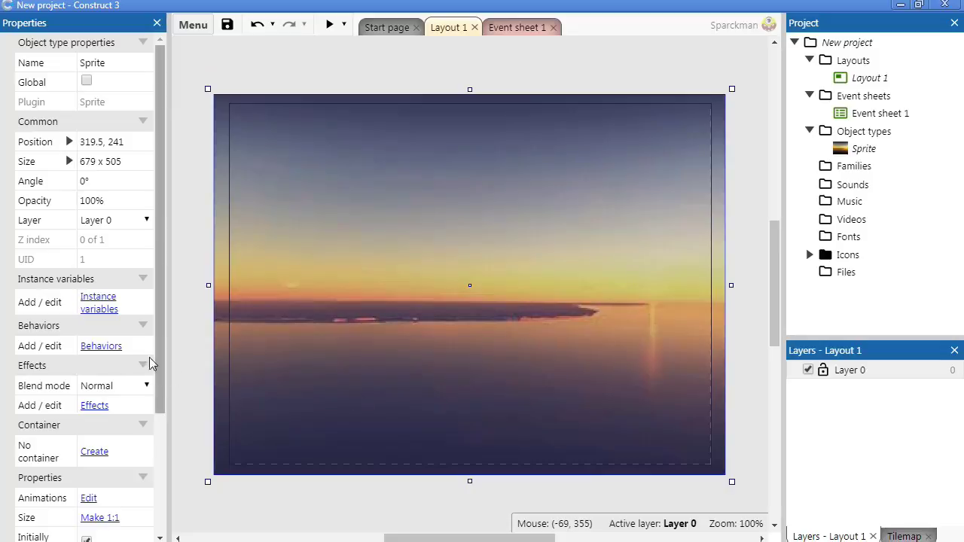
# Add a horizontal Sine behavior (period 4, magnitude 50) to the sky sprite and preview it.
pyautogui.click(101, 346)
pyautogui.click(494, 224)
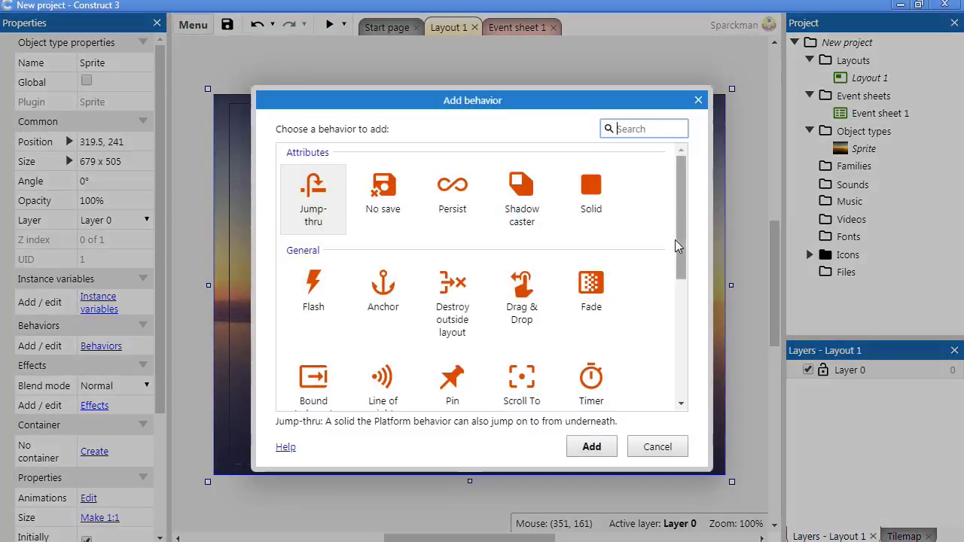
pyautogui.scroll(-5, 680, 224)
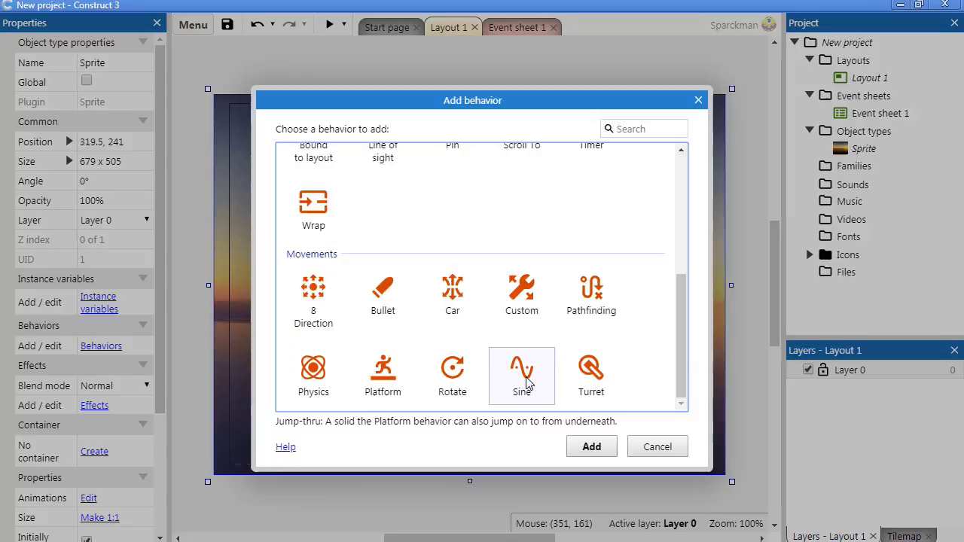
pyautogui.click(523, 380)
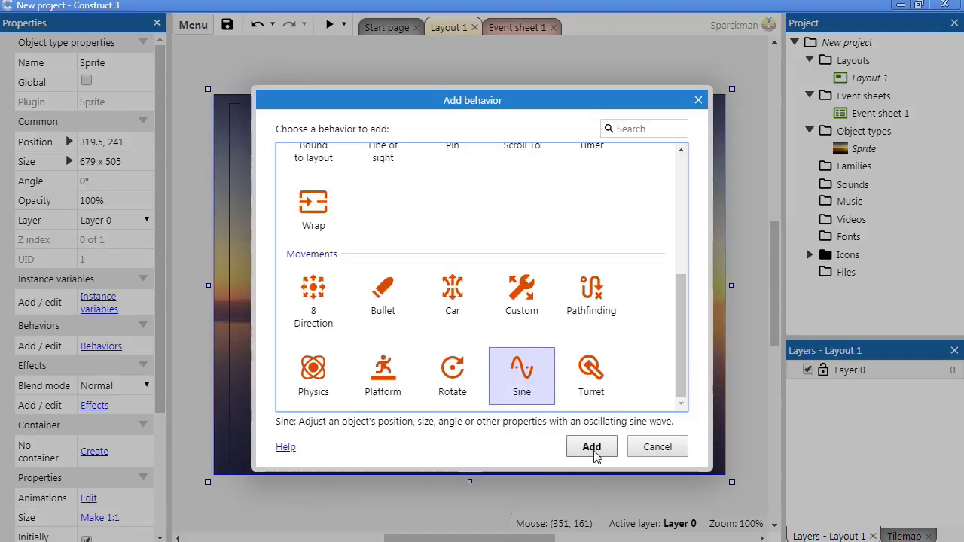
pyautogui.click(592, 447)
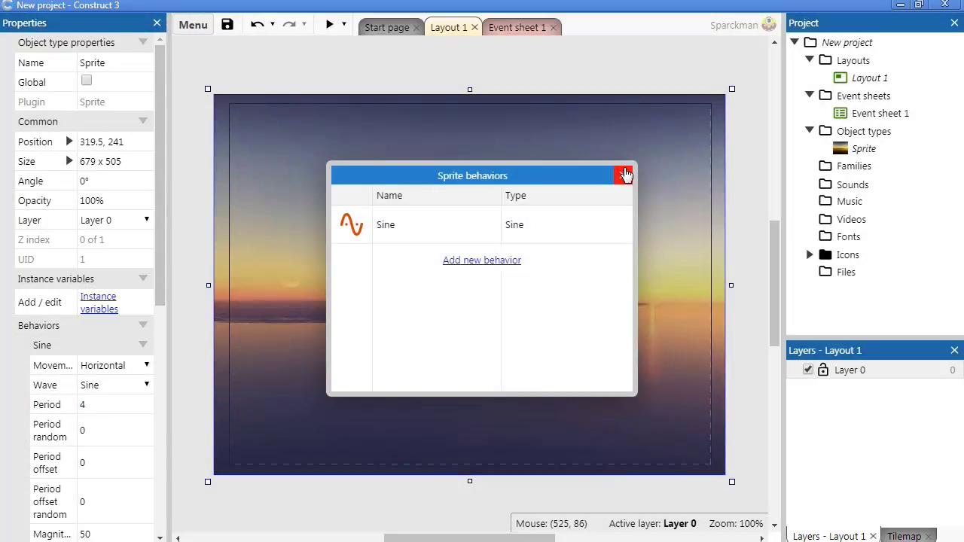
pyautogui.click(624, 175)
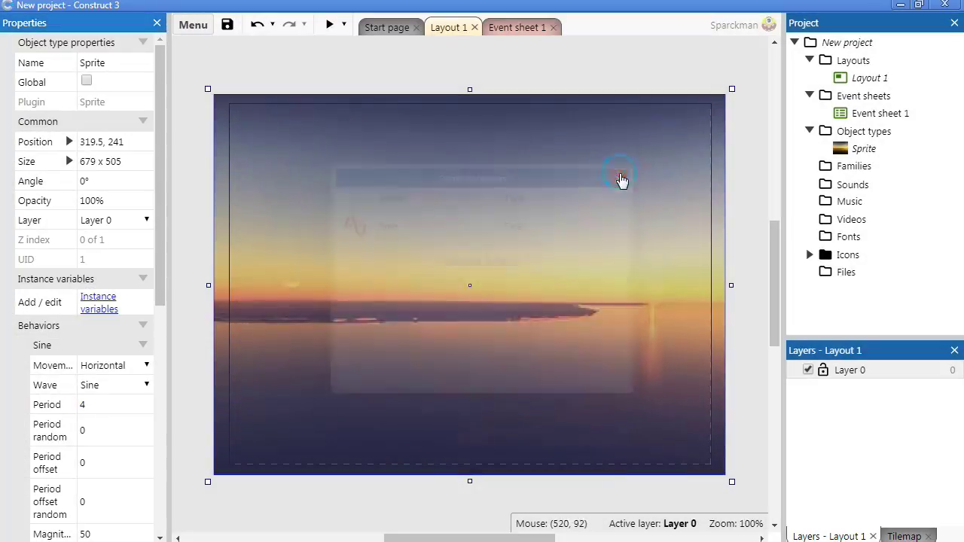
pyautogui.click(329, 25)
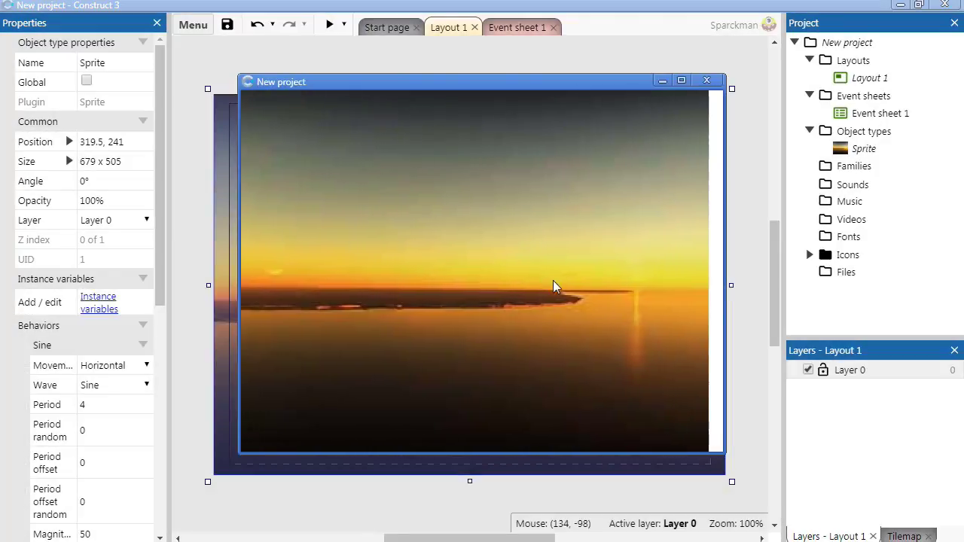
pyautogui.click(706, 80)
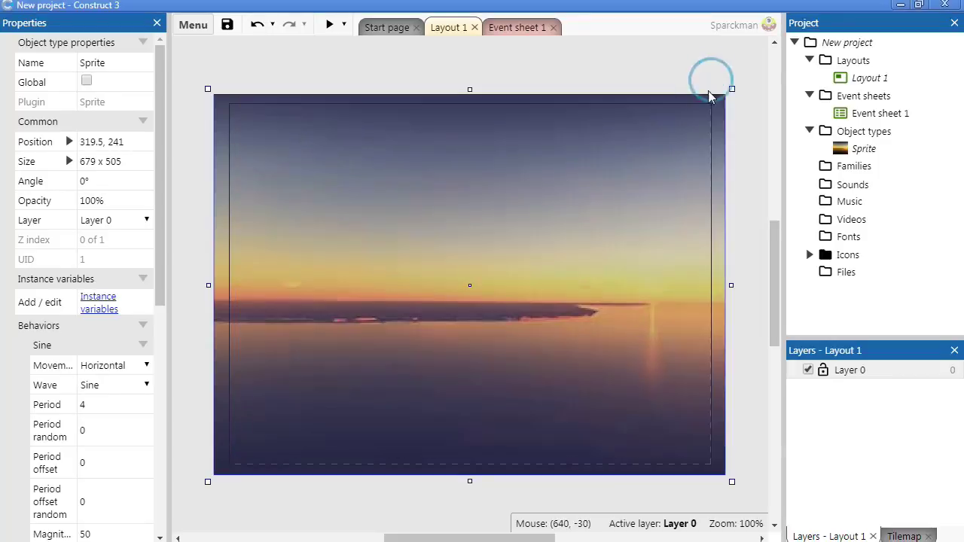
# Enlarge the sky sprite to 695 x 521, lower Sine magnitude to 20, and preview.
pyautogui.moveTo(732, 88); pyautogui.dragTo(738, 80)
pyautogui.moveTo(675, 169); pyautogui.dragTo(673, 168)
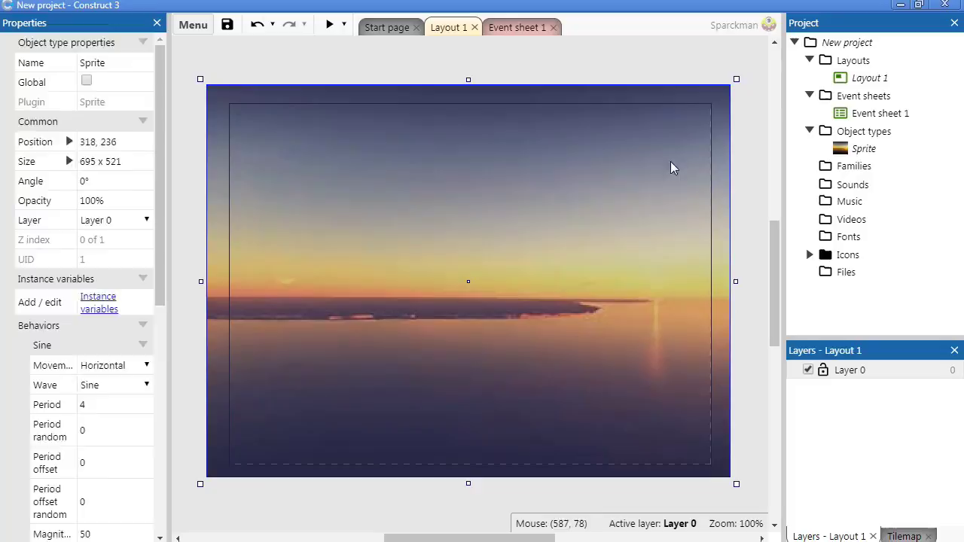
pyautogui.scroll(-3, 107, 353)
pyautogui.click(107, 351)
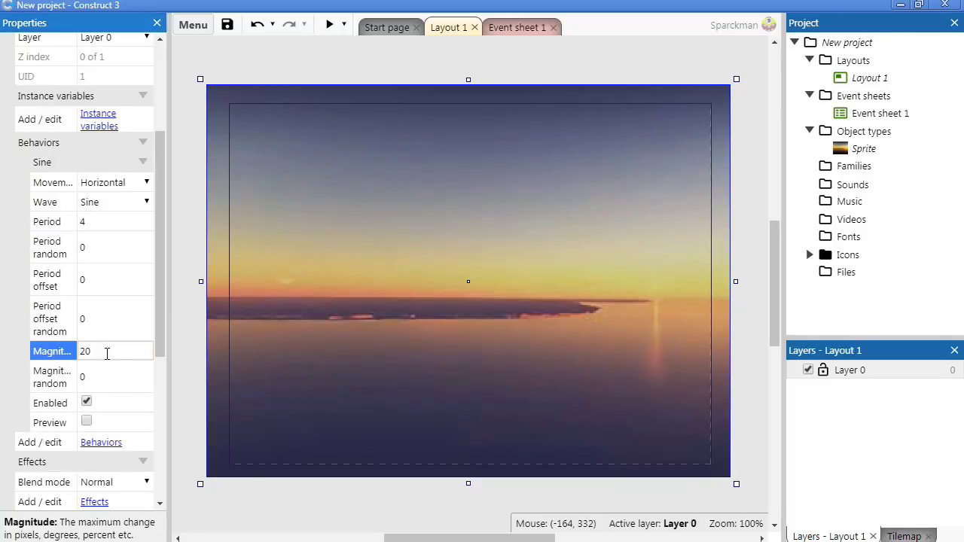
pyautogui.click(378, 66)
pyautogui.click(329, 24)
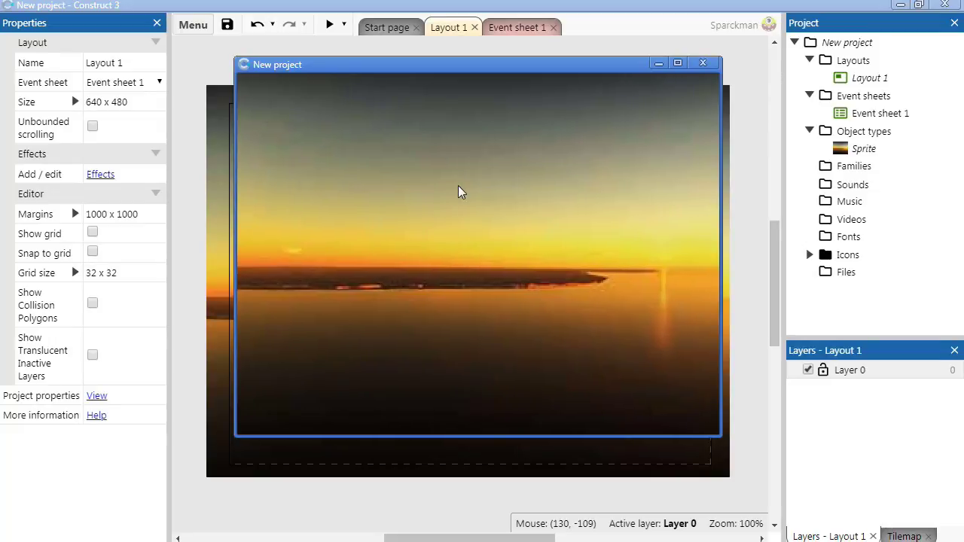
pyautogui.click(703, 63)
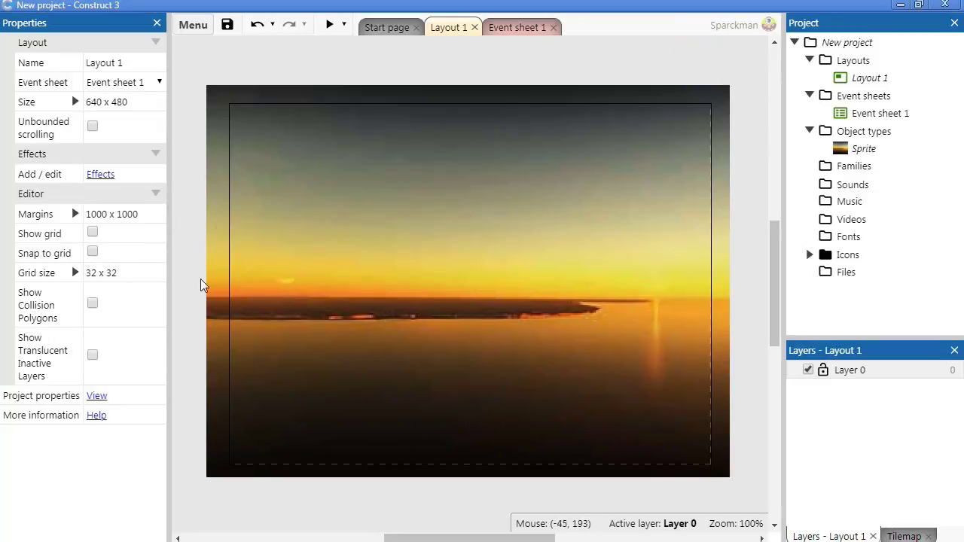
# Reselect the sky sprite and scroll its Properties down to the Behaviors entry.
pyautogui.scroll(2, 204, 297)
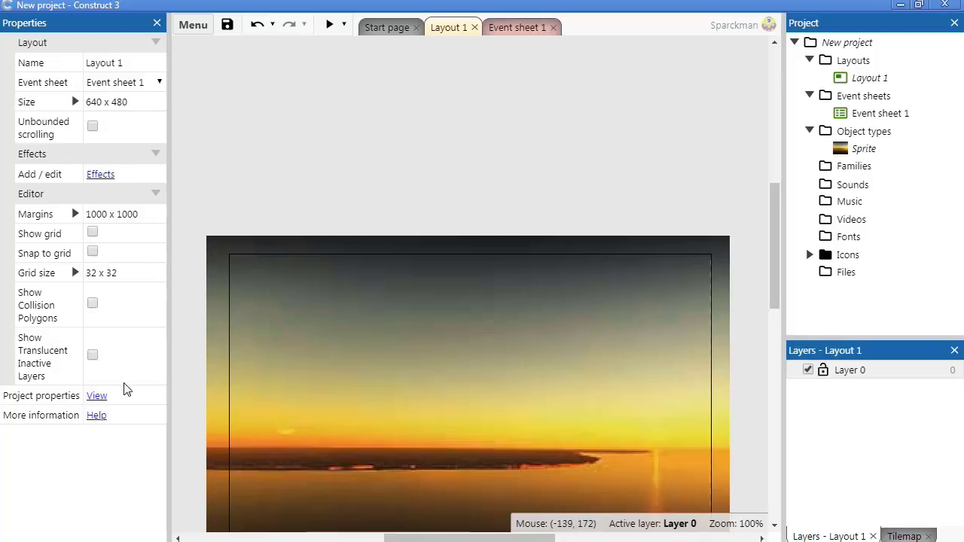
pyautogui.click(316, 192)
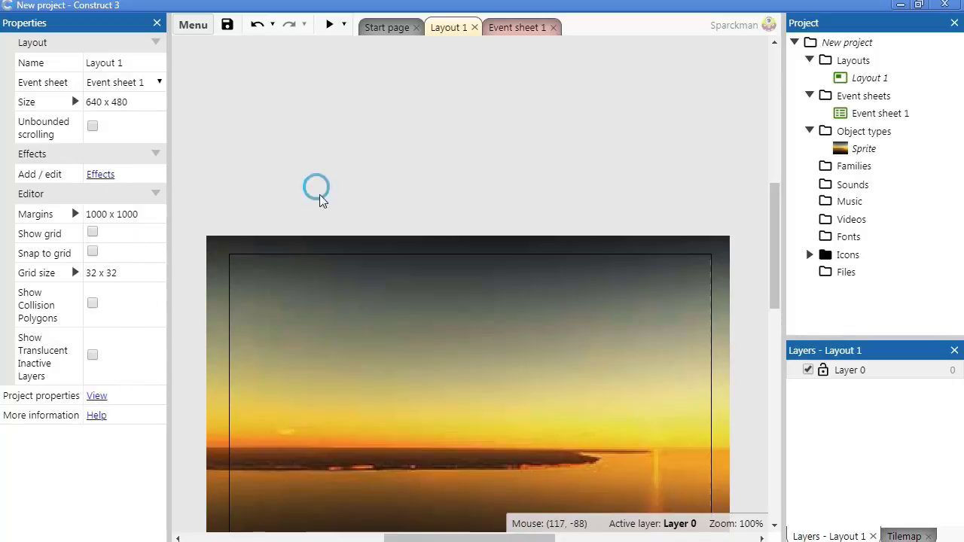
pyautogui.scroll(-2, 315, 315)
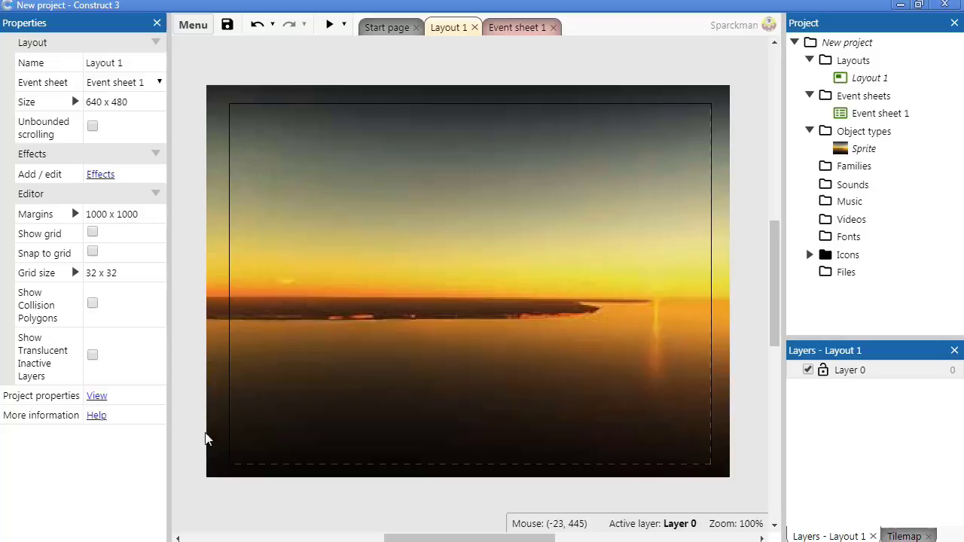
pyautogui.click(318, 351)
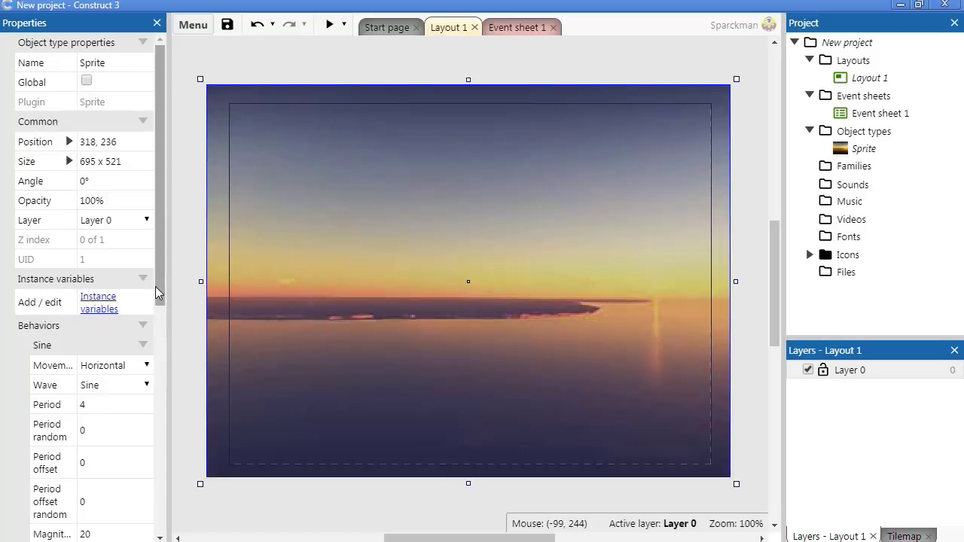
pyautogui.moveTo(158, 293); pyautogui.dragTo(159, 422)
# Add a second Sine behavior, Sine2, to the sky sprite.
pyautogui.click(117, 390)
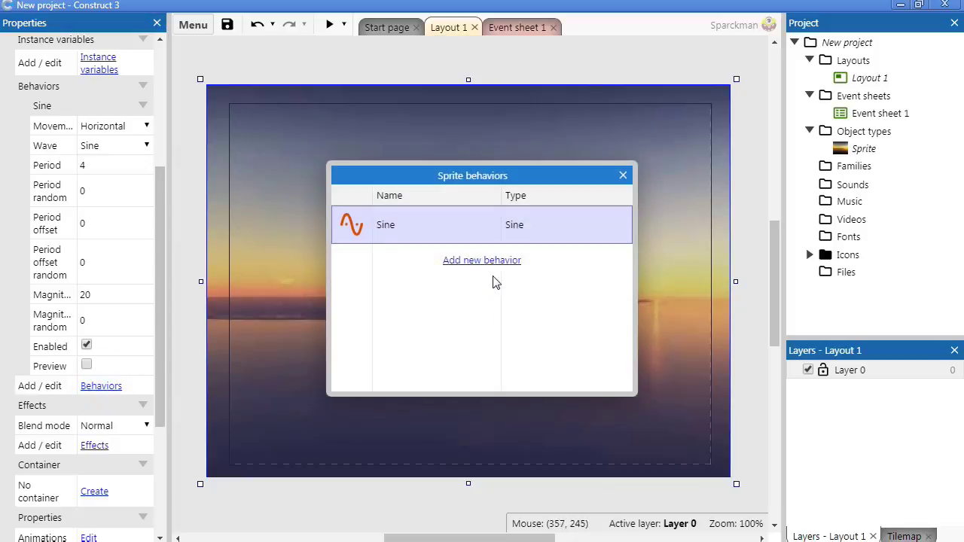
pyautogui.click(492, 262)
pyautogui.moveTo(682, 224); pyautogui.dragTo(682, 340)
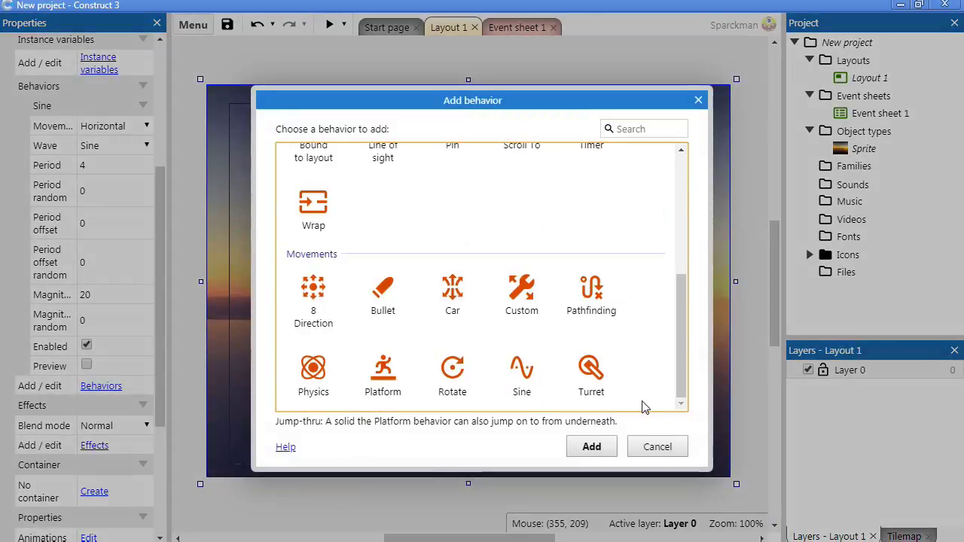
pyautogui.click(522, 372)
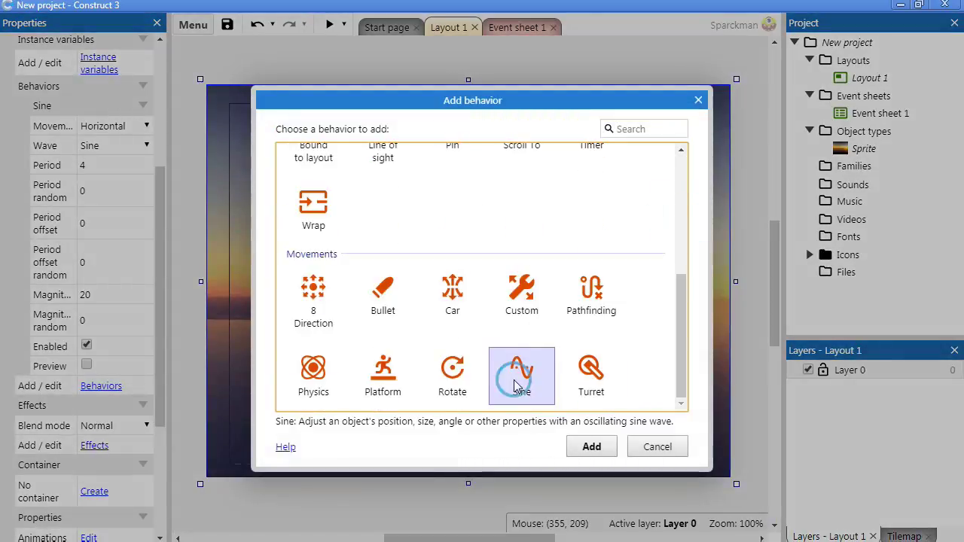
pyautogui.click(591, 449)
pyautogui.click(566, 276)
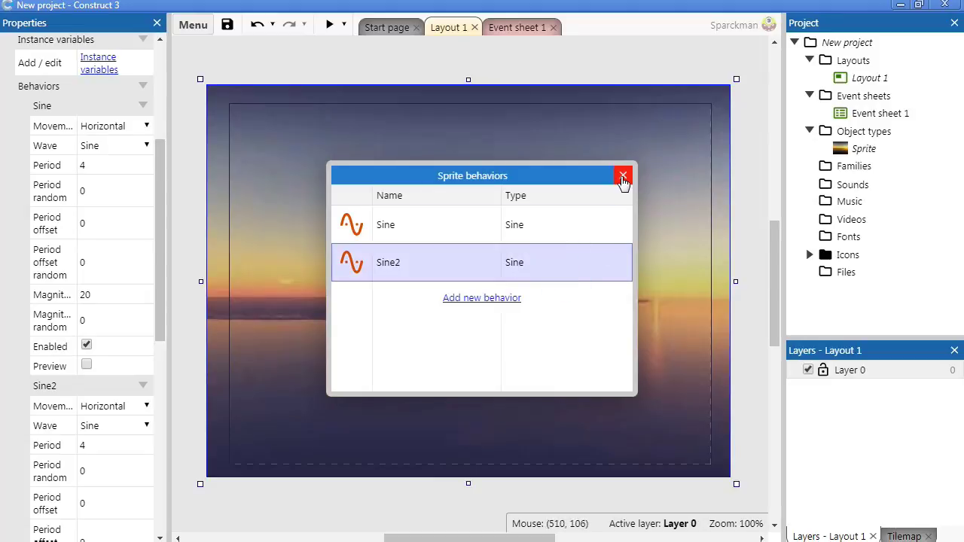
pyautogui.click(623, 176)
# Set Sine2's movement to Vertical and select its Magnitude field.
pyautogui.scroll(-3, 166, 288)
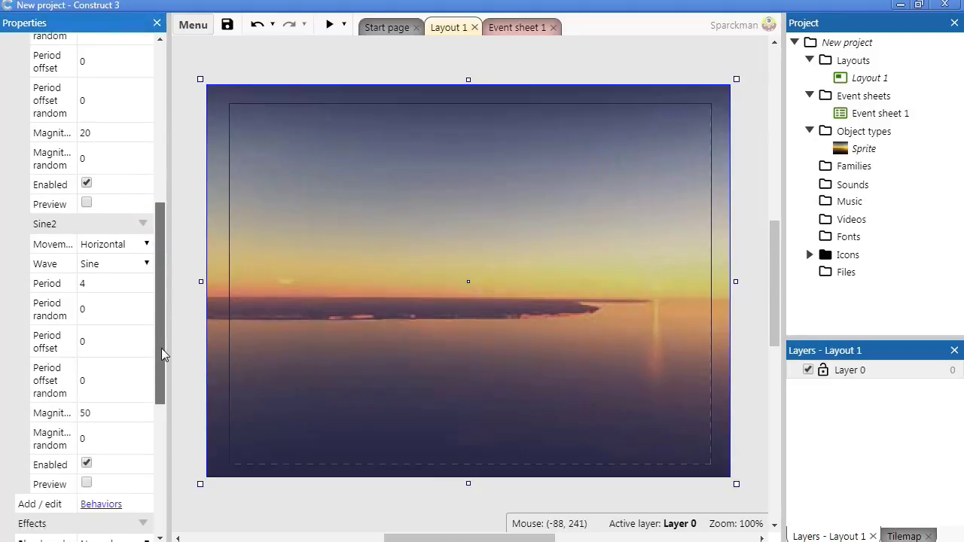
pyautogui.click(146, 275)
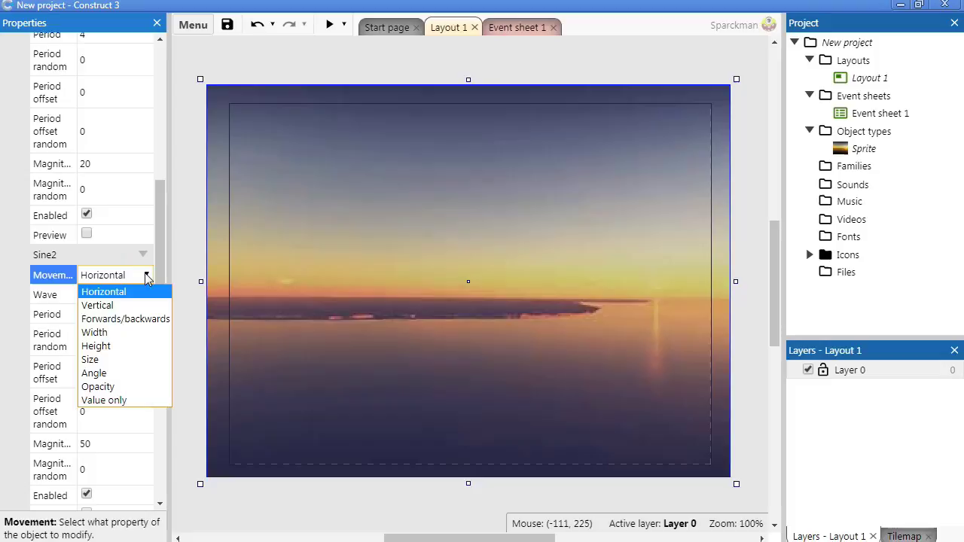
pyautogui.click(128, 306)
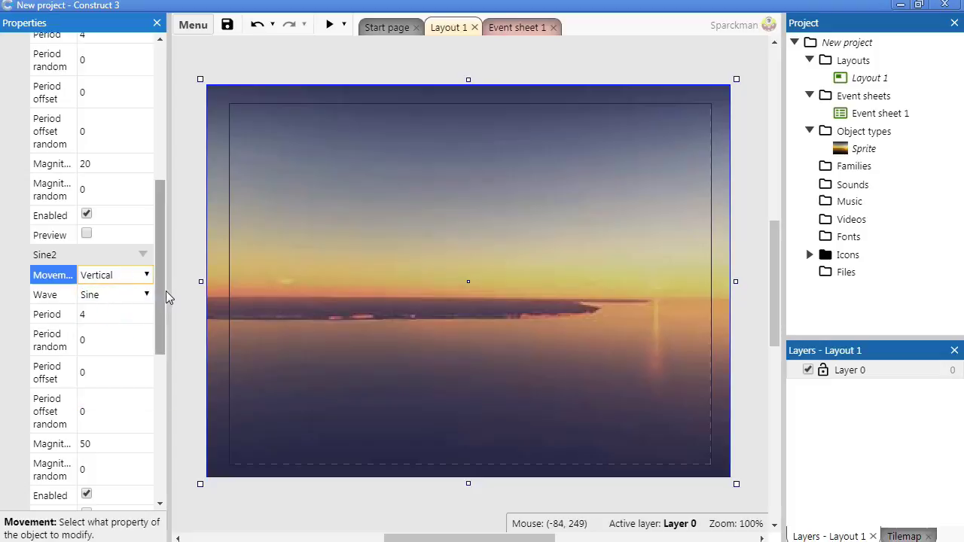
pyautogui.moveTo(159, 294); pyautogui.dragTo(163, 332)
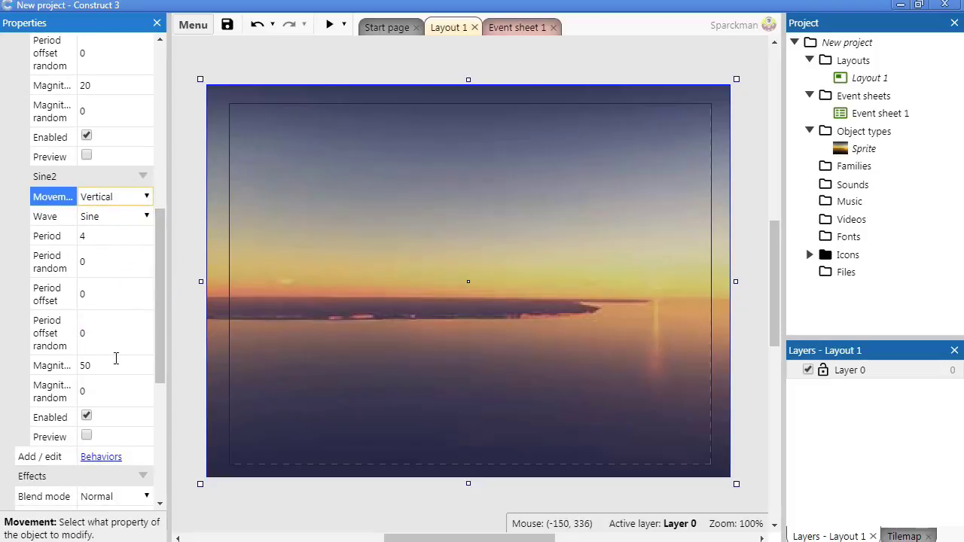
pyautogui.click(105, 366)
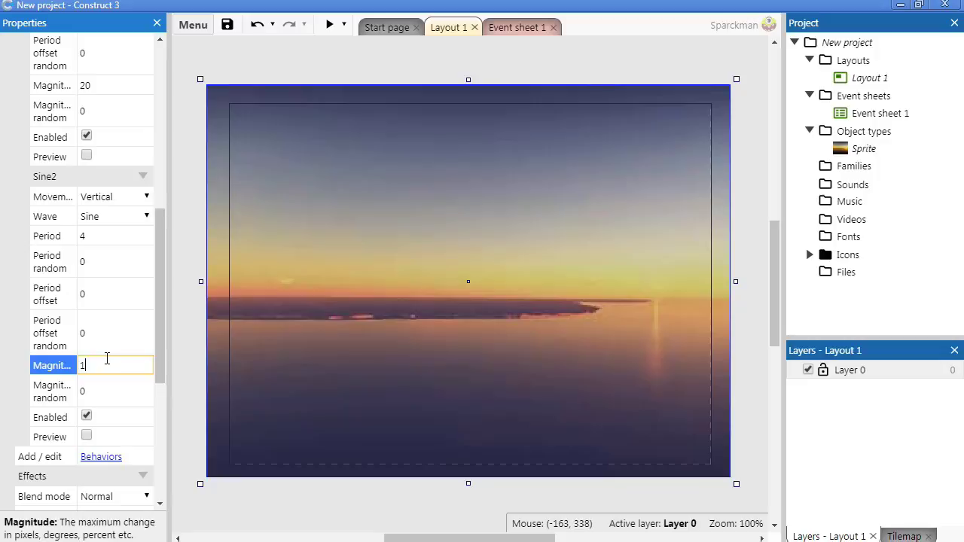
# Set Sine2's magnitude to 10 and preview the layout.
pyautogui.write('10')
pyautogui.click(355, 58)
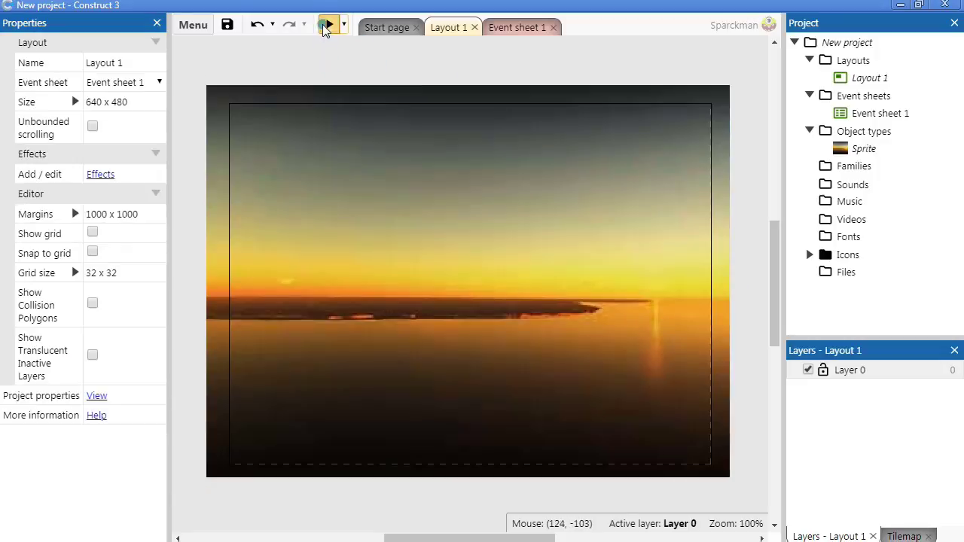
pyautogui.click(328, 24)
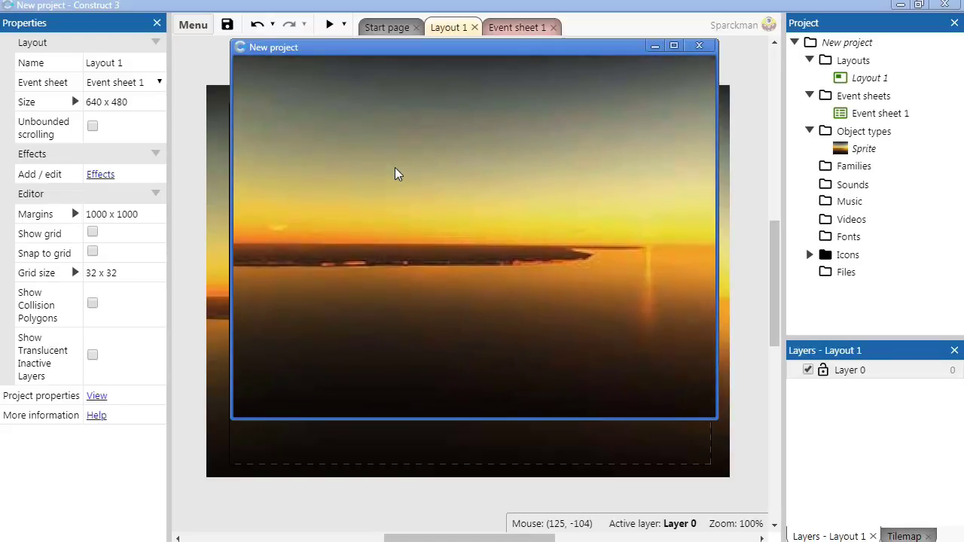
pyautogui.click(699, 46)
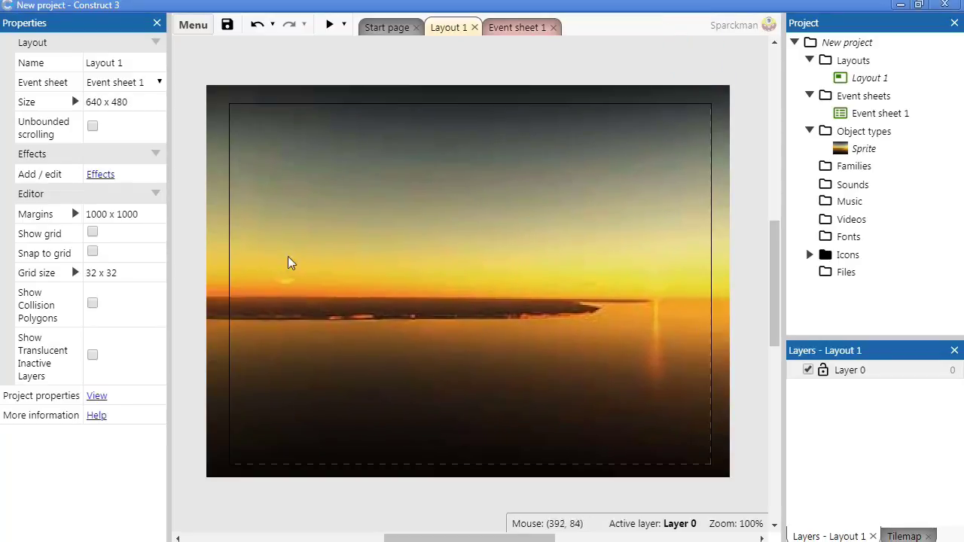
# Change the horizontal Sine period to 2 and preview it.
pyautogui.click(286, 352)
pyautogui.click(88, 404)
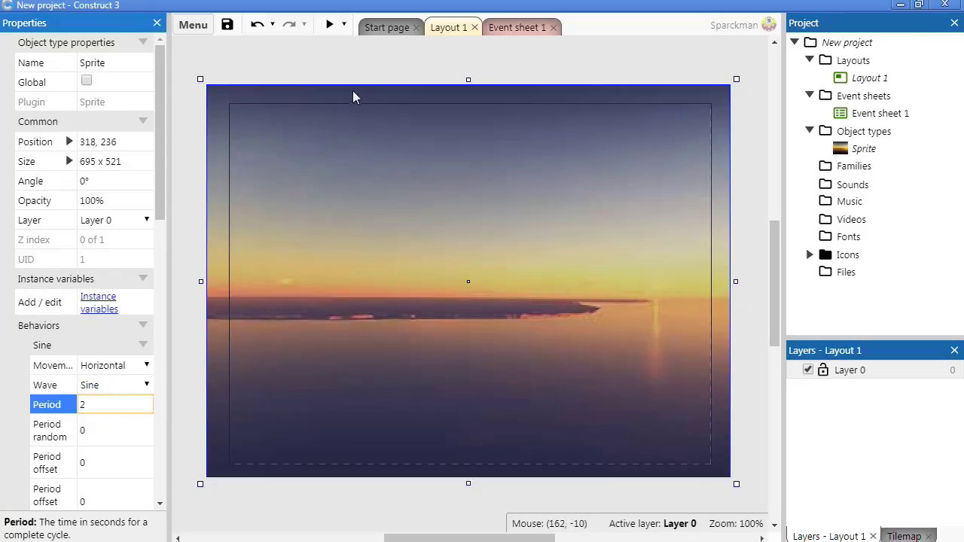
pyautogui.write('2')
pyautogui.click(329, 24)
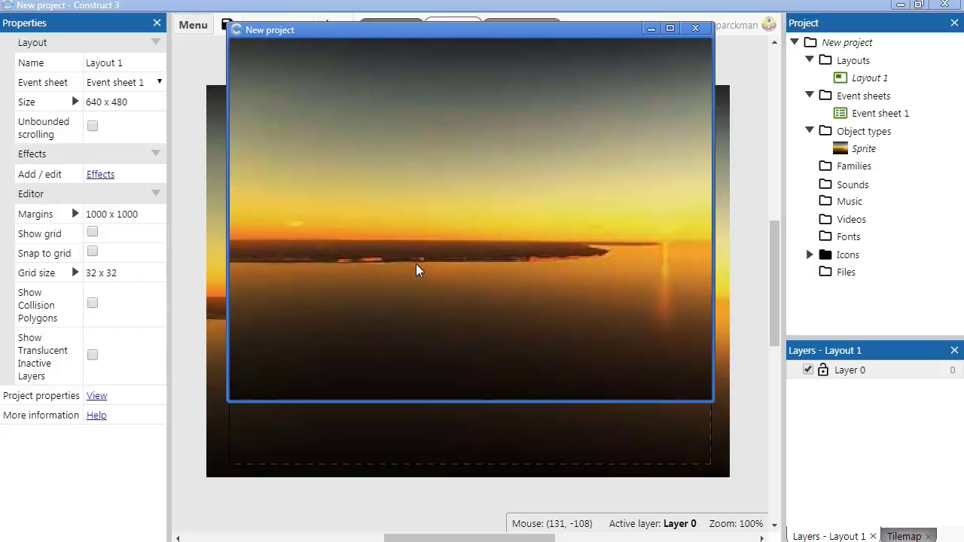
pyautogui.click(695, 29)
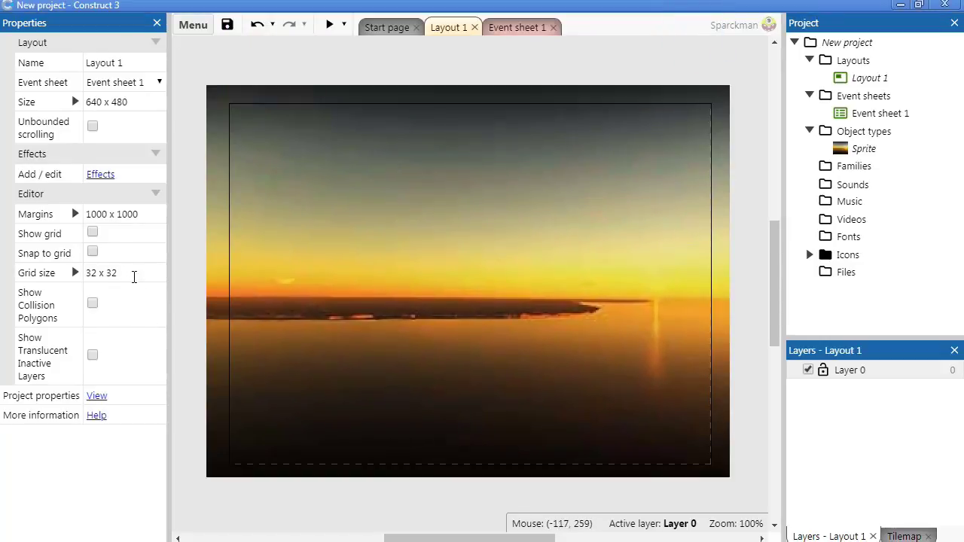
# Change the horizontal Sine period to 20 and preview again.
pyautogui.click(283, 263)
pyautogui.click(88, 404)
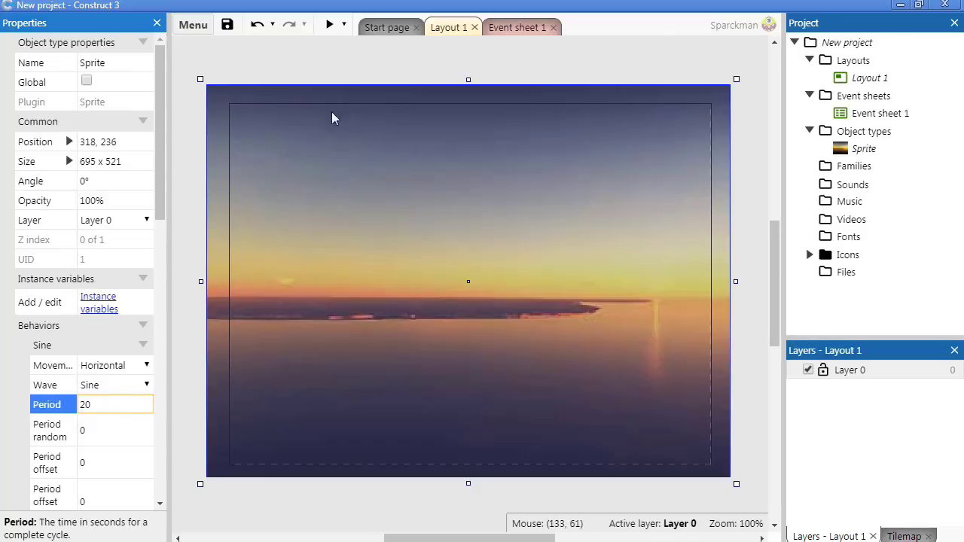
pyautogui.click(347, 60)
pyautogui.click(329, 25)
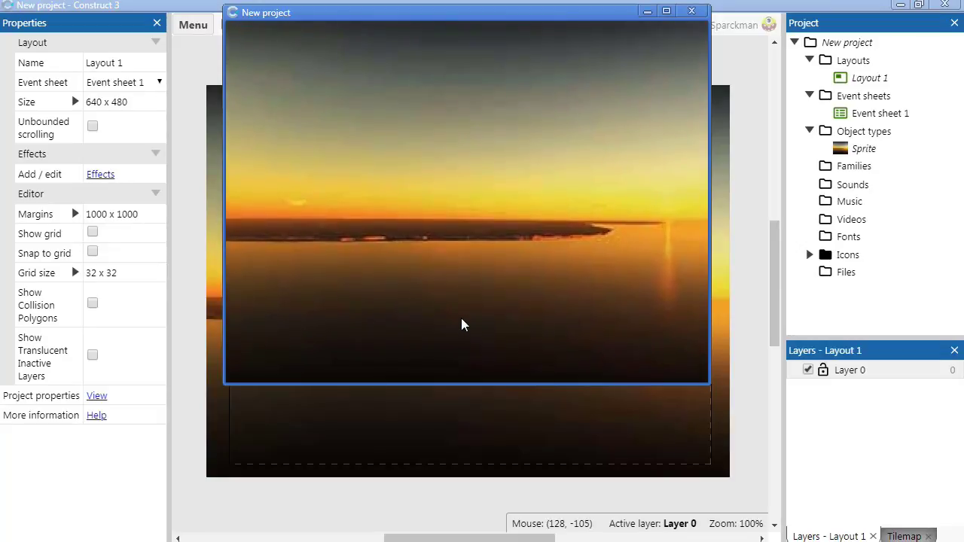
pyautogui.click(691, 11)
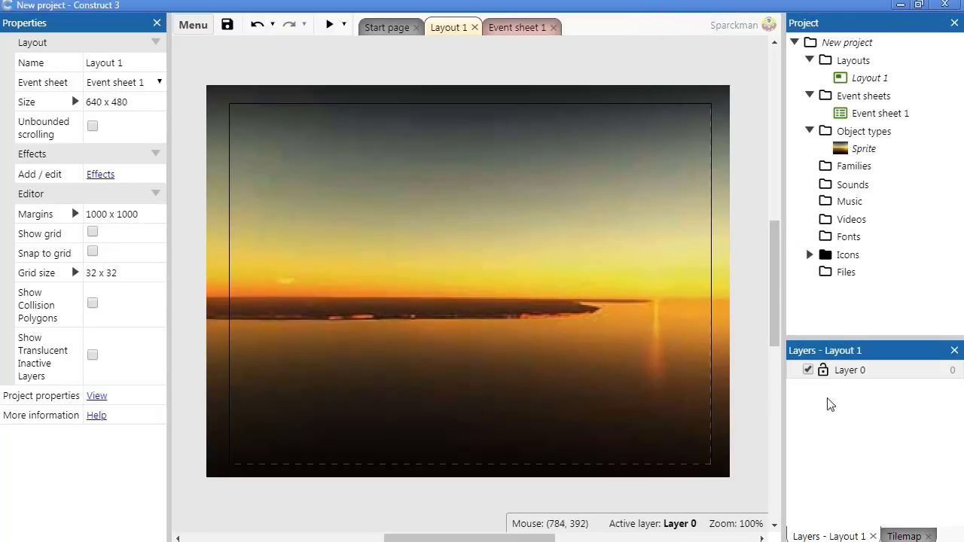
# Add a new top layer, Layer 1, keeping its default name.
pyautogui.rightClick(845, 462)
pyautogui.click(775, 405)
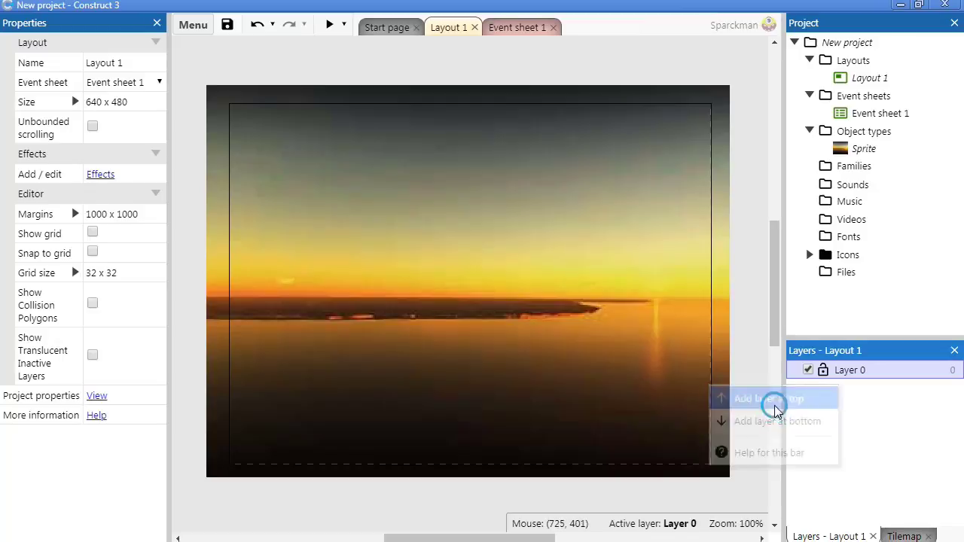
pyautogui.click(830, 456)
# Insert a second Sprite and load the cockpit image cock.png into it.
pyautogui.rightClick(435, 296)
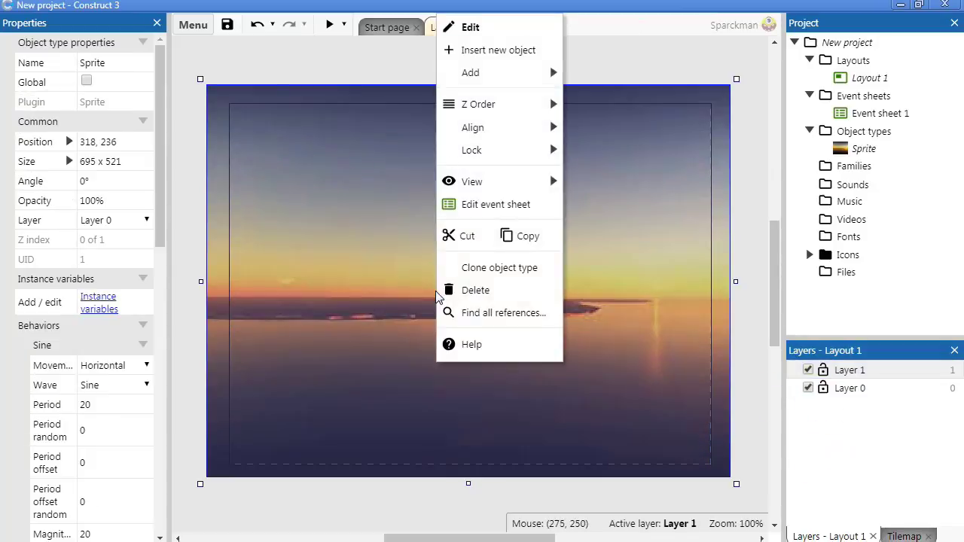
pyautogui.click(526, 51)
pyautogui.moveTo(677, 194); pyautogui.dragTo(678, 262)
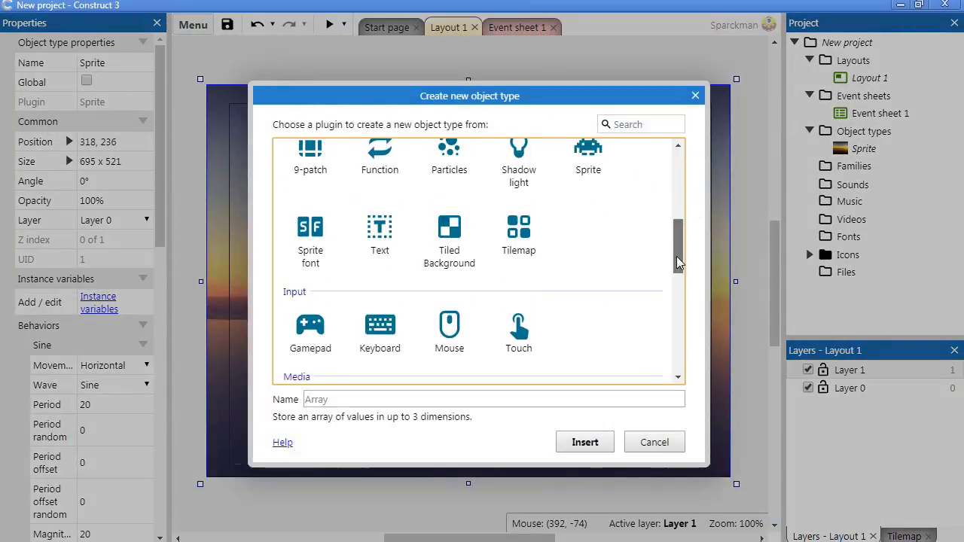
pyautogui.scroll(1, 677, 262)
pyautogui.doubleClick(585, 226)
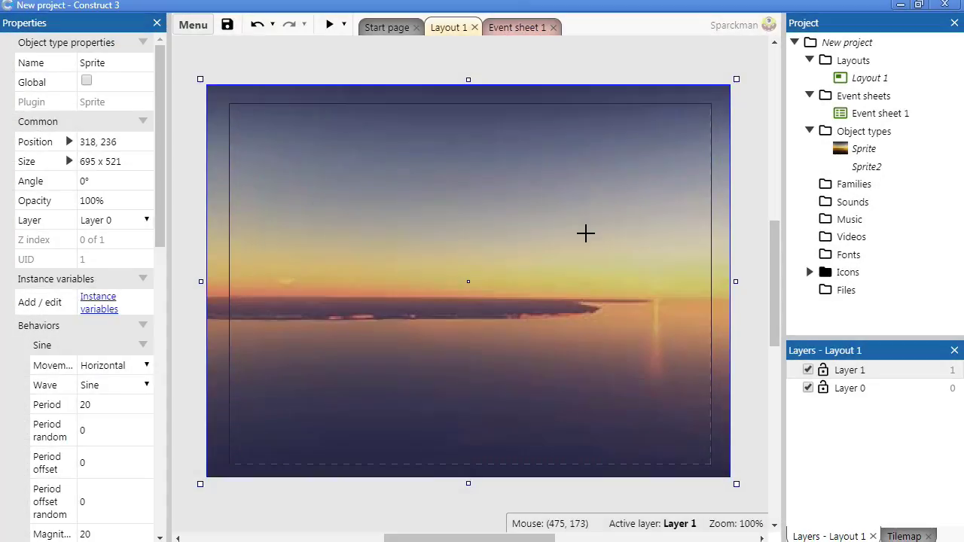
pyautogui.click(461, 300)
pyautogui.click(290, 54)
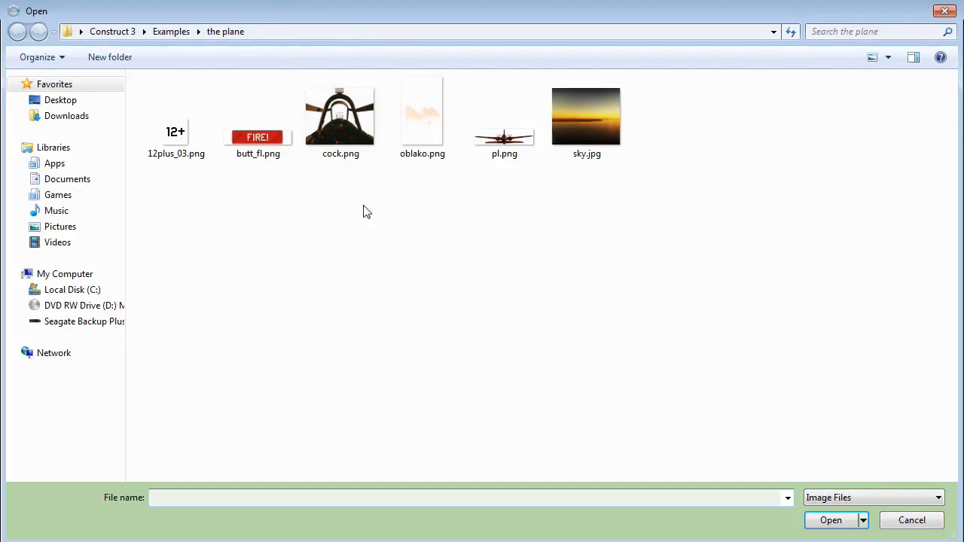
pyautogui.click(338, 123)
pyautogui.click(832, 523)
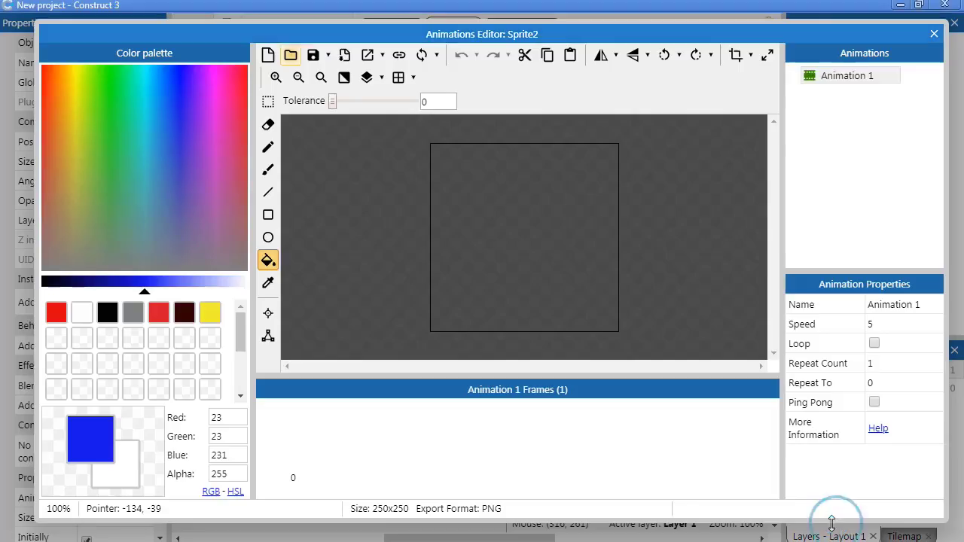
pyautogui.click(933, 34)
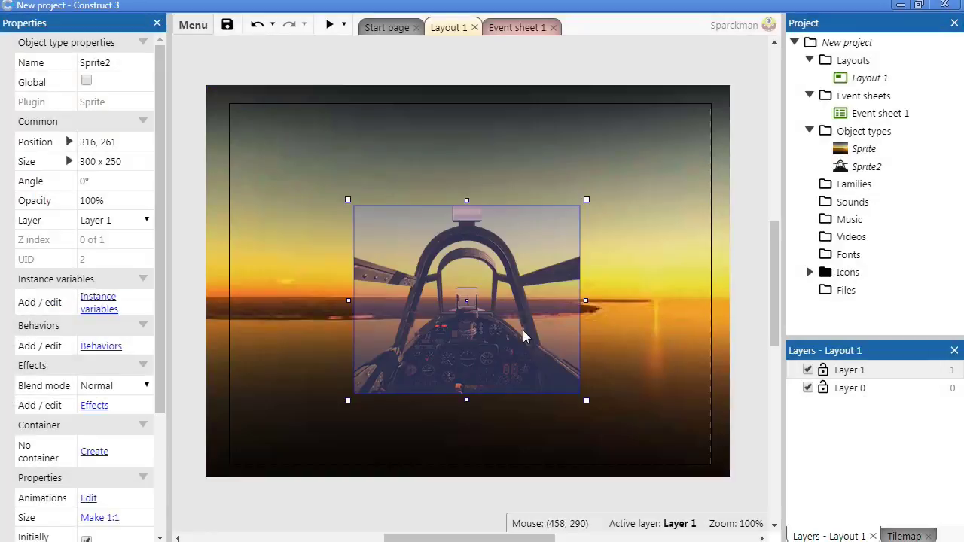
# Stretch the cockpit sprite to 639 x 484 over the layout and preview with F5.
pyautogui.moveTo(522, 330); pyautogui.dragTo(388, 233)
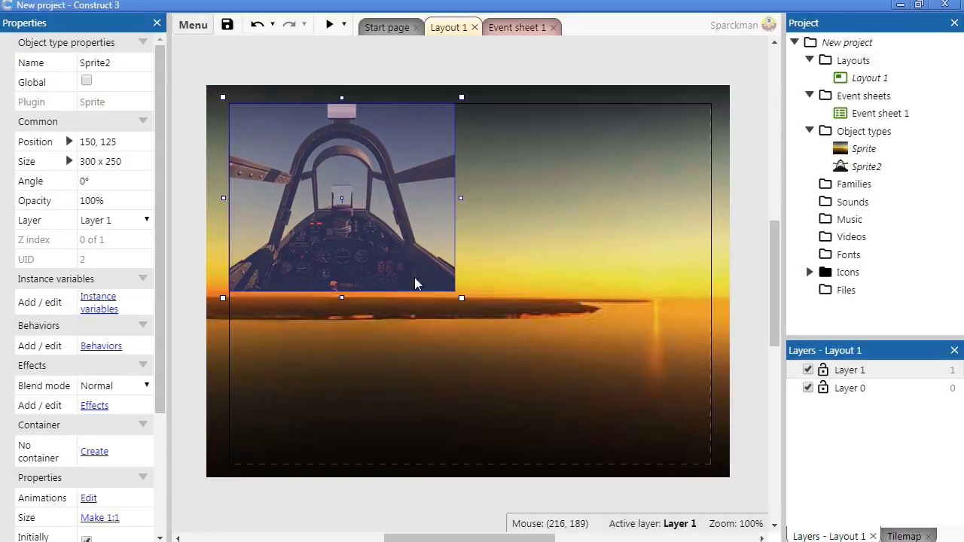
pyautogui.moveTo(461, 299); pyautogui.dragTo(716, 476)
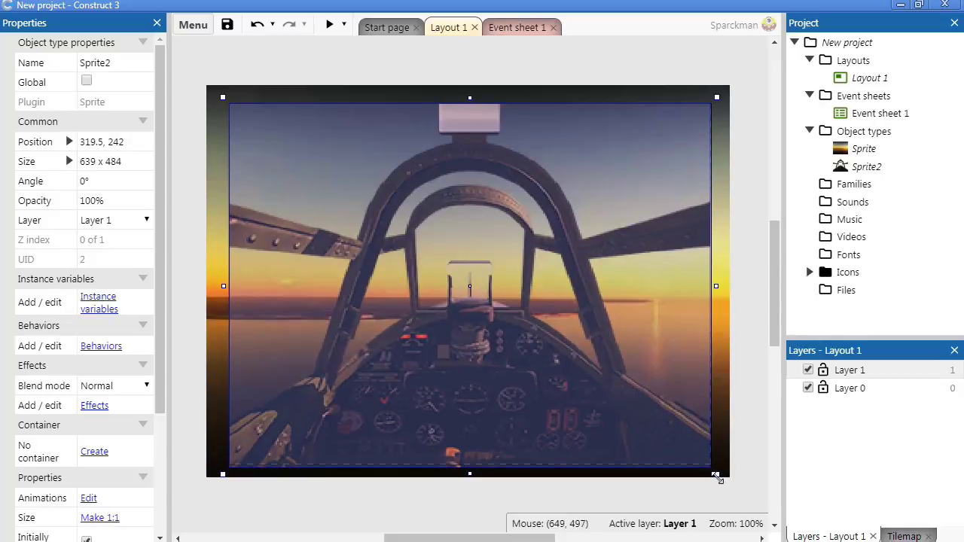
pyautogui.click(383, 57)
pyautogui.press('F5')
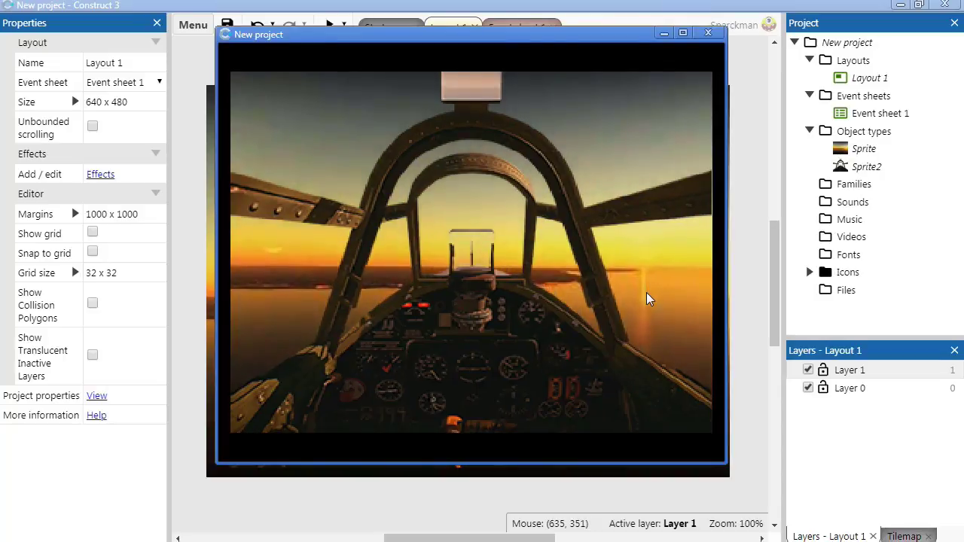
pyautogui.click(708, 33)
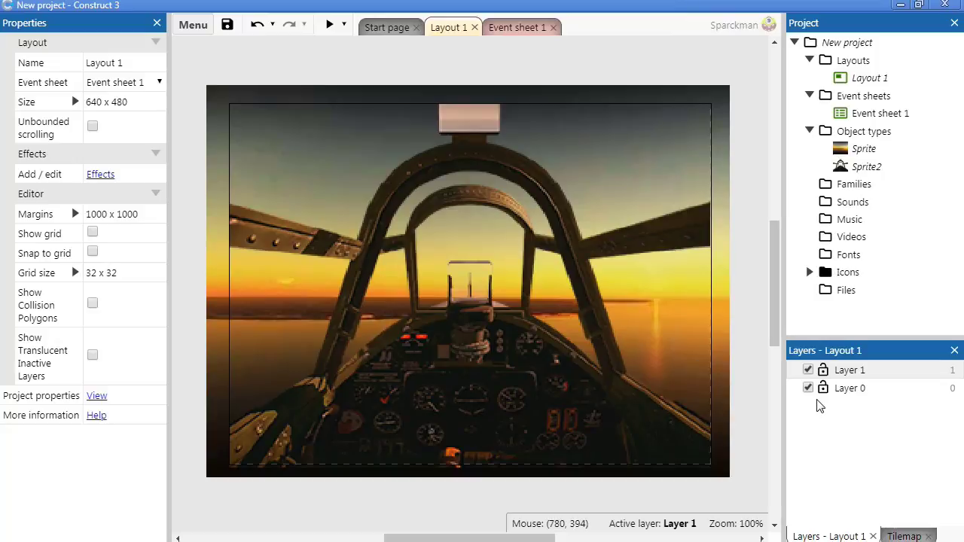
# Add a new layer named Layer 2 and drag it below Layer 1.
pyautogui.rightClick(821, 457)
pyautogui.click(864, 332)
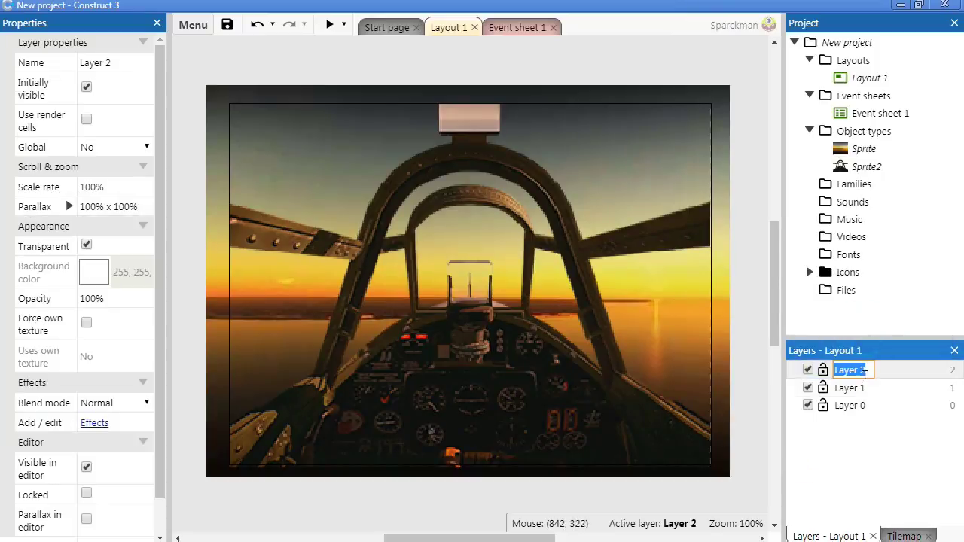
pyautogui.click(878, 375)
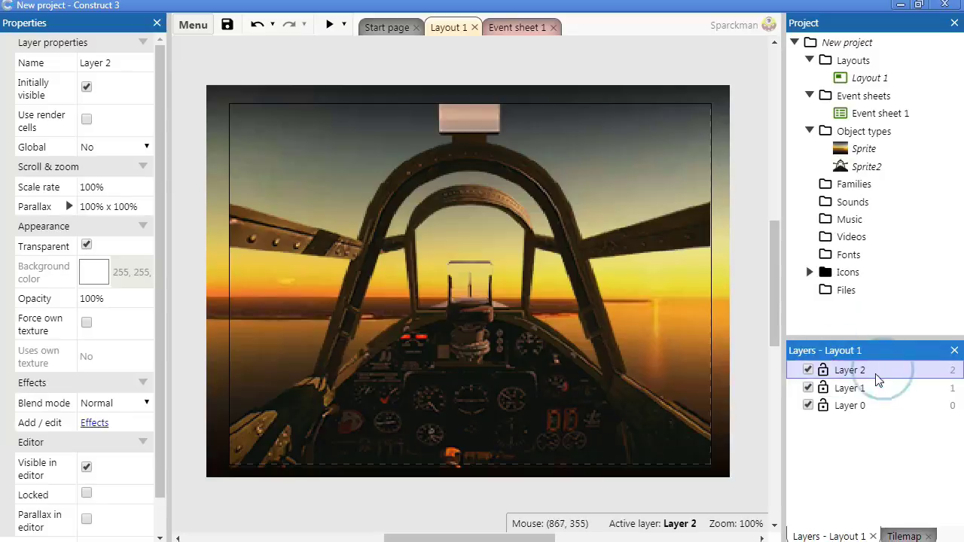
pyautogui.moveTo(871, 382); pyautogui.dragTo(869, 399)
# Hide the cockpit's Layer 1 and make Layer 2 the active layer.
pyautogui.rightClick(665, 321)
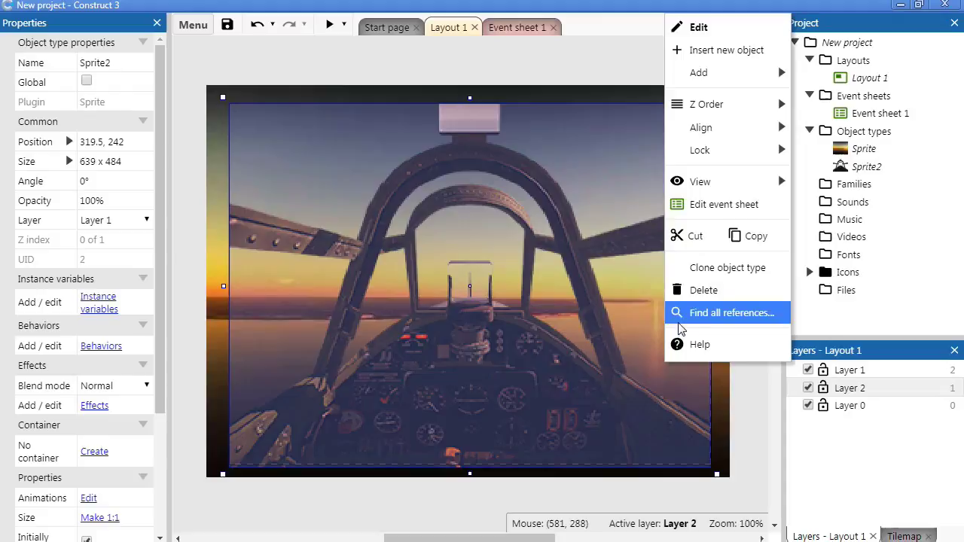
pyautogui.click(850, 464)
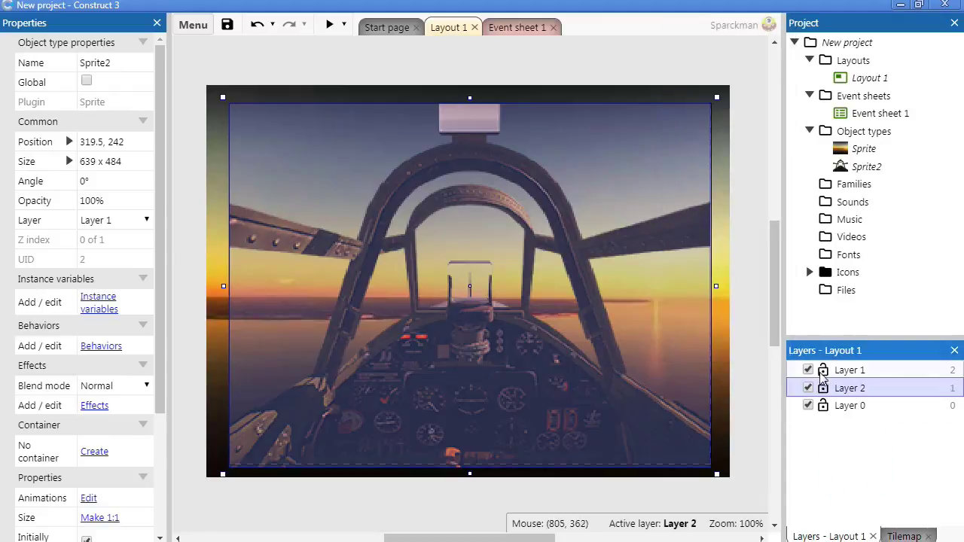
pyautogui.click(807, 370)
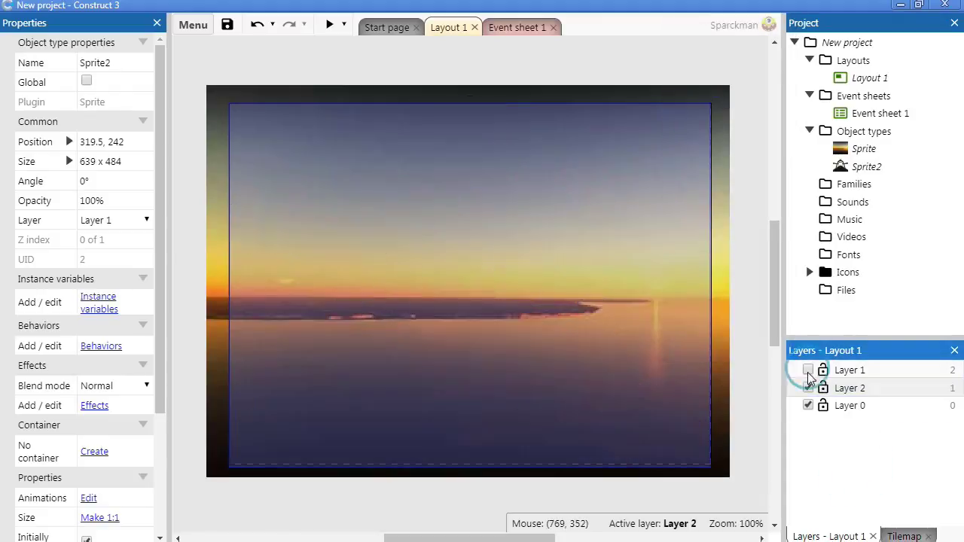
pyautogui.click(844, 389)
pyautogui.click(527, 292)
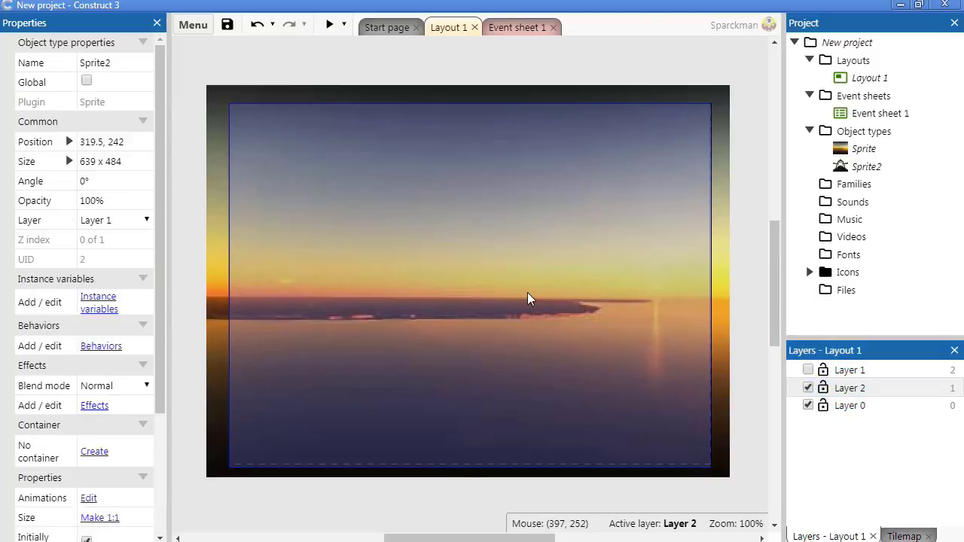
pyautogui.rightClick(527, 292)
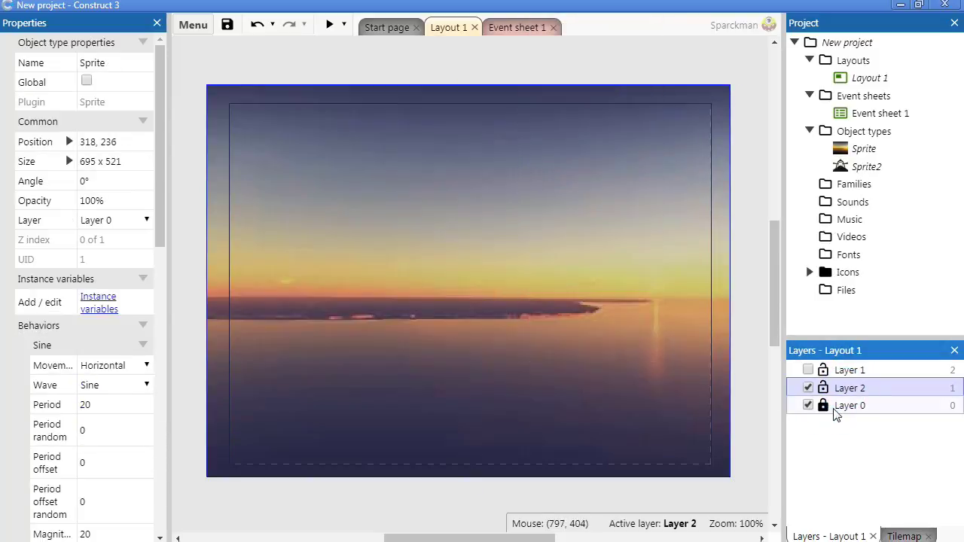
pyautogui.click(849, 388)
# Insert a new Sprite object and place it on the layout.
pyautogui.rightClick(534, 316)
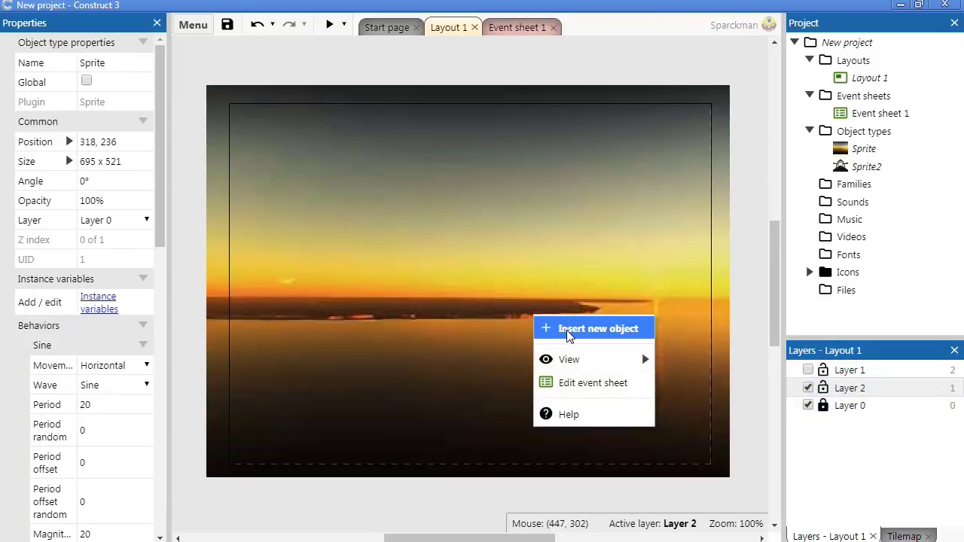
pyautogui.click(568, 331)
pyautogui.moveTo(680, 189); pyautogui.dragTo(645, 243)
pyautogui.click(587, 209)
pyautogui.doubleClick(587, 209)
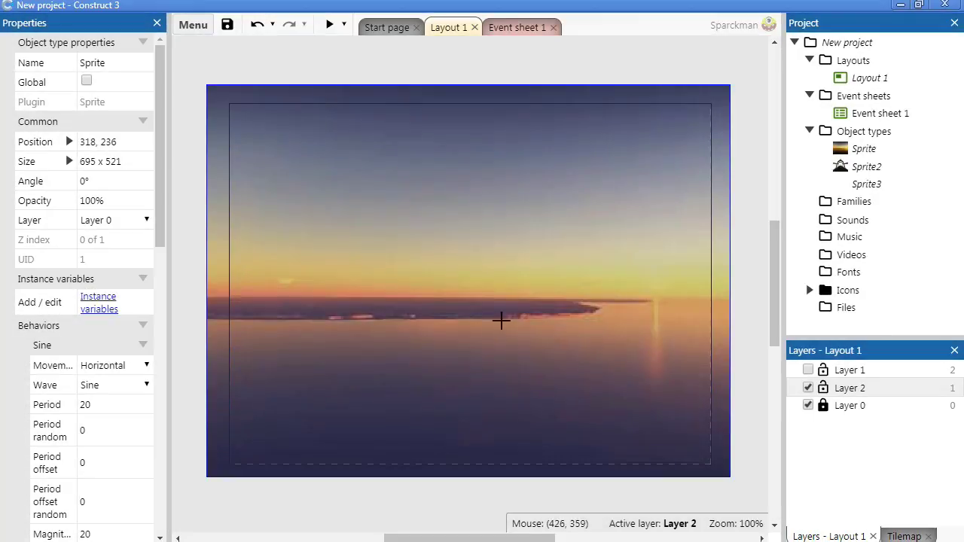
pyautogui.click(501, 320)
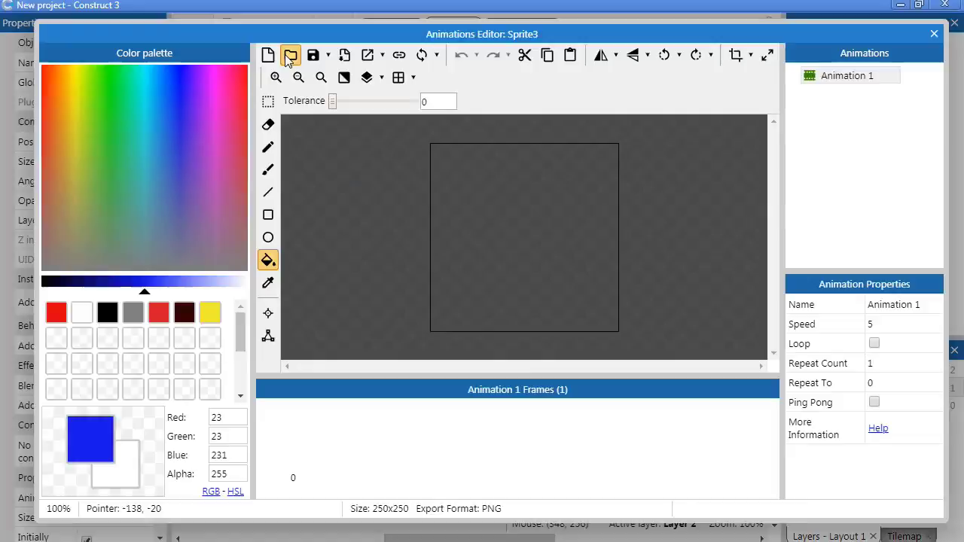
# Load the plane image pl.png into the new sprite.
pyautogui.click(291, 55)
pyautogui.click(503, 143)
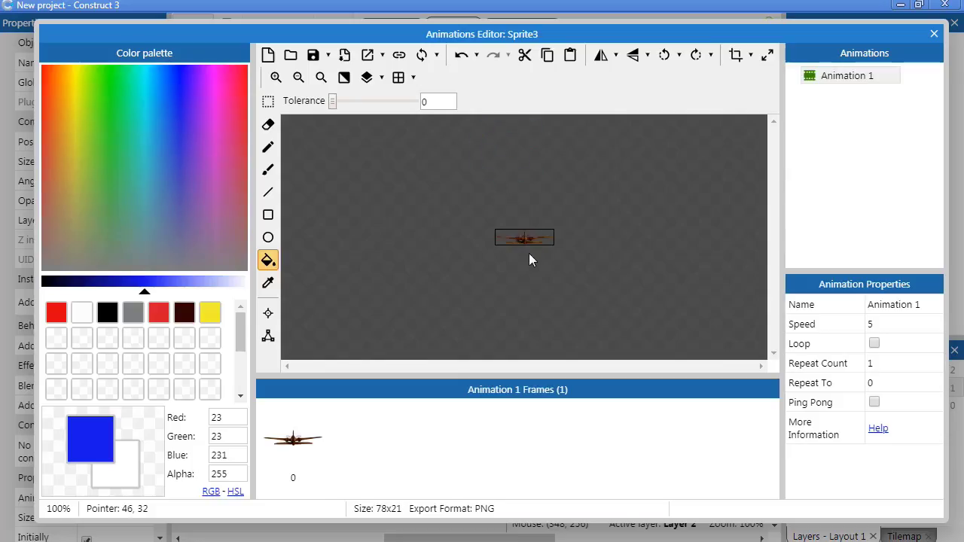
pyautogui.click(933, 34)
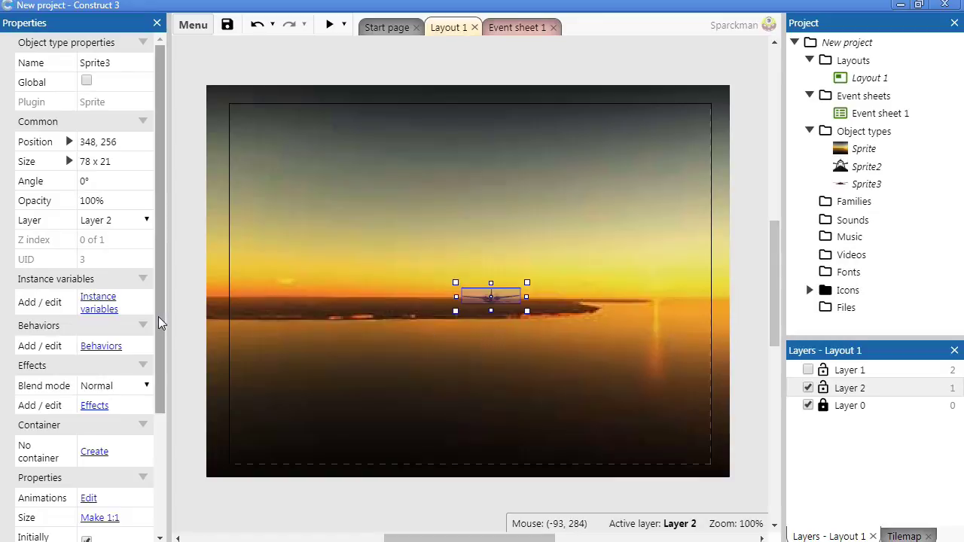
pyautogui.scroll(-5, 164, 445)
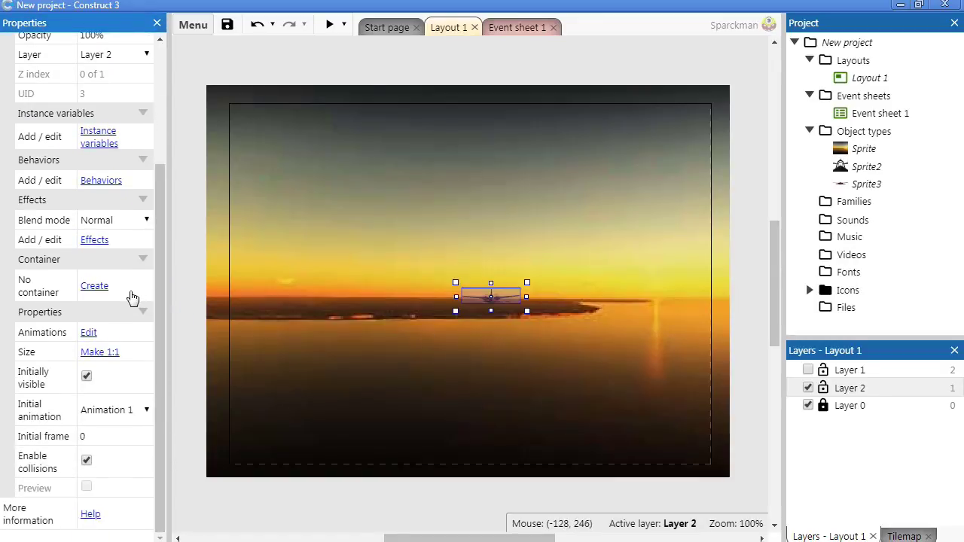
# Add a Sine behavior to the plane sprite.
pyautogui.click(107, 184)
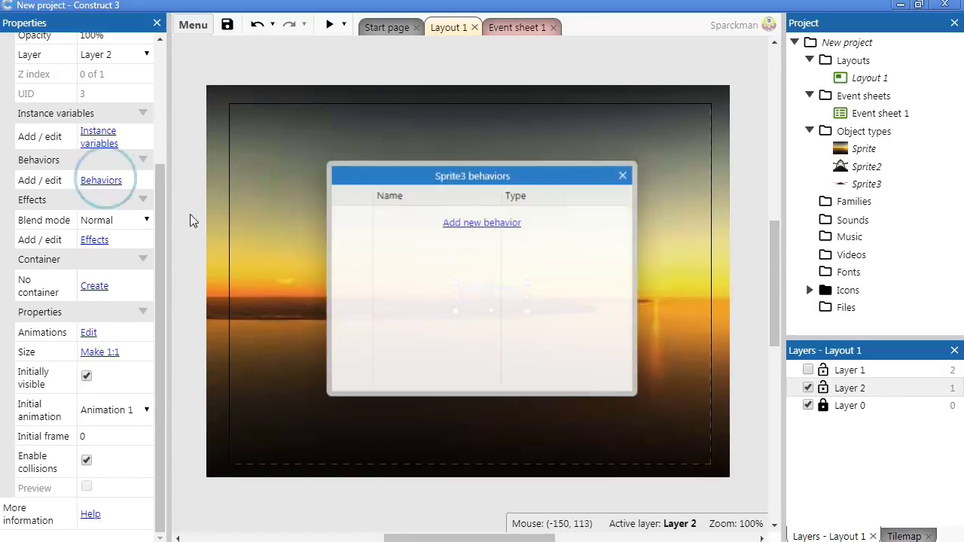
pyautogui.click(503, 224)
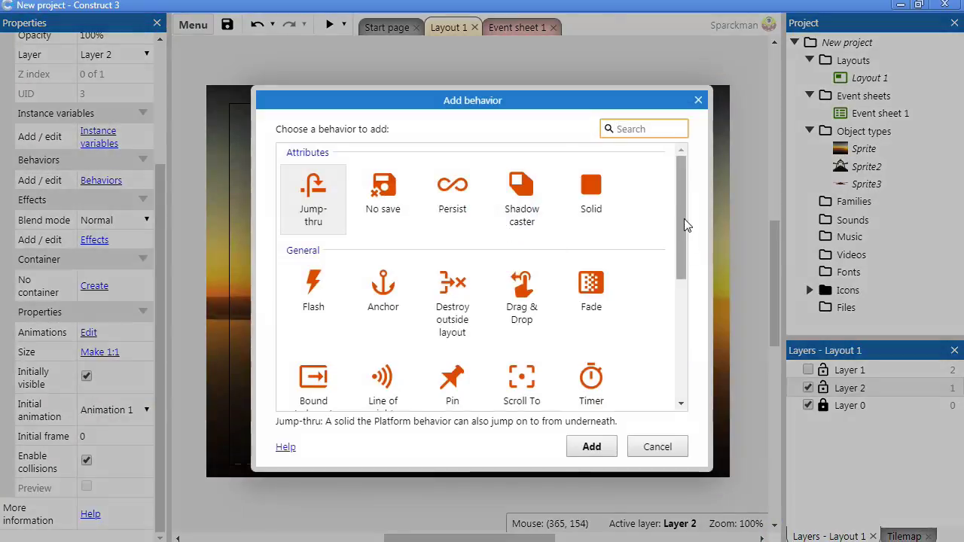
pyautogui.click(680, 222)
pyautogui.click(521, 372)
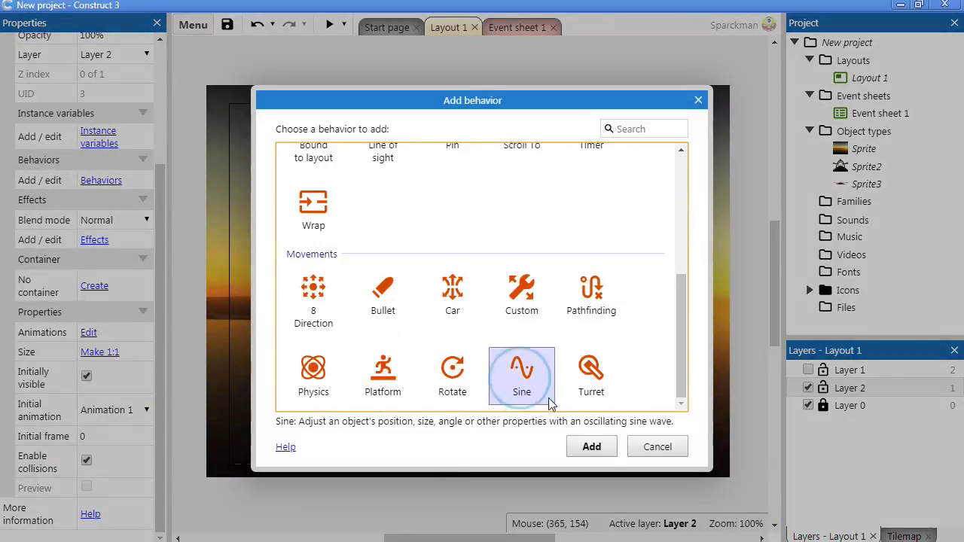
pyautogui.click(591, 446)
pyautogui.click(624, 176)
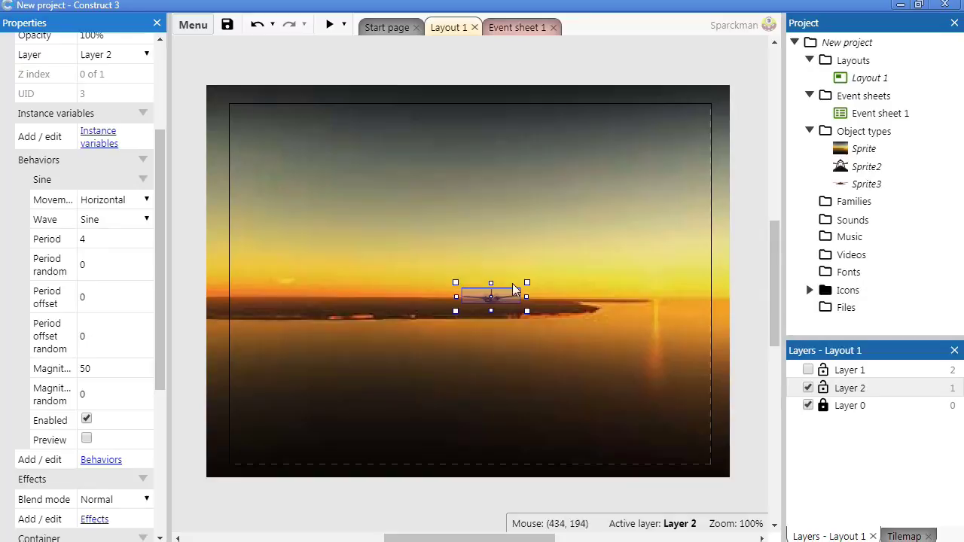
# Move the plane up above the horizon, set the Sine value to 20, and preview.
pyautogui.moveTo(508, 299); pyautogui.dragTo(480, 241)
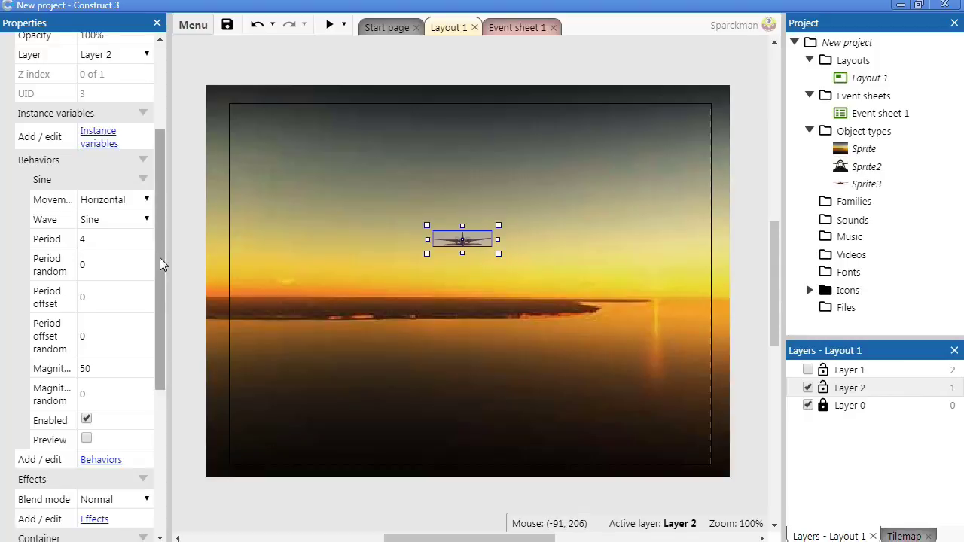
pyautogui.click(117, 367)
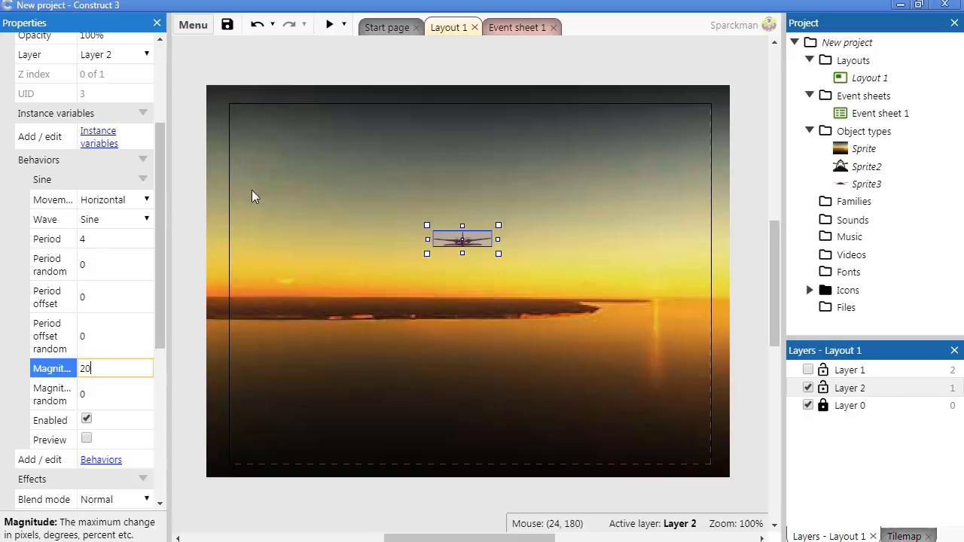
pyautogui.click(112, 238)
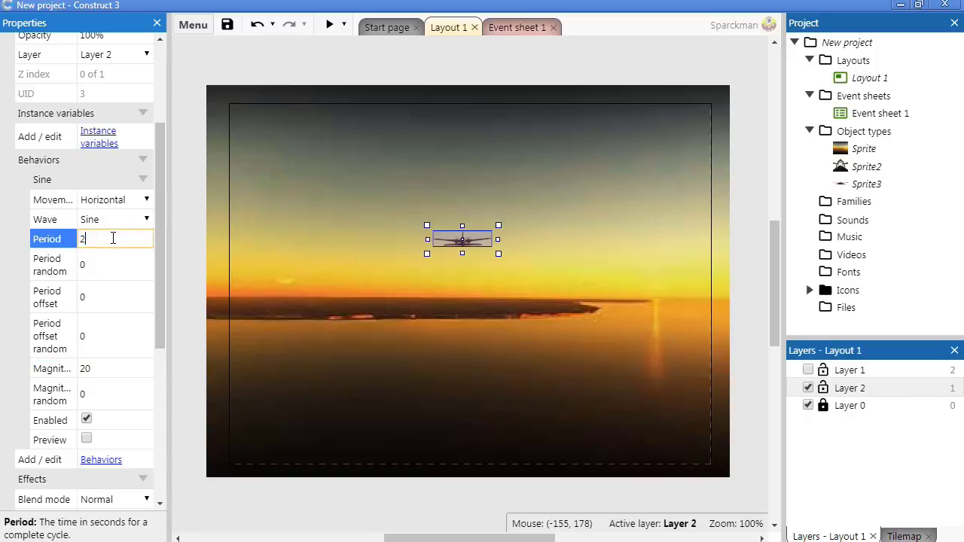
pyautogui.write('20')
pyautogui.click(329, 24)
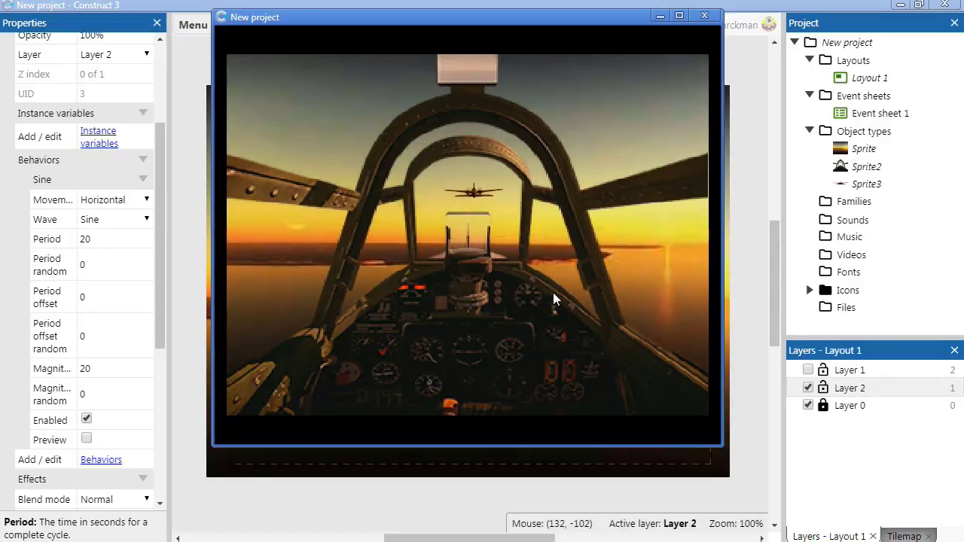
pyautogui.click(704, 15)
# Change the Sine period to 10 and preview the swaying plane.
pyautogui.click(119, 241)
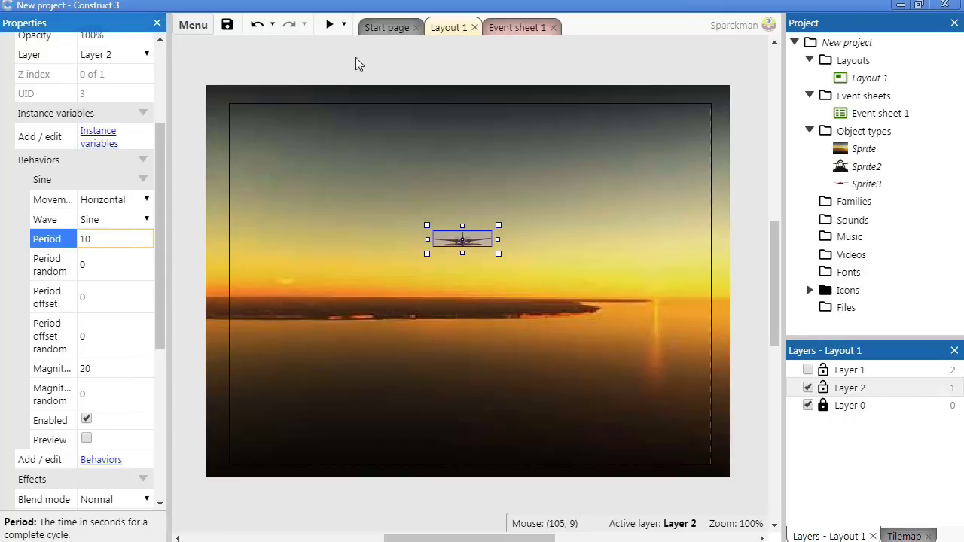
pyautogui.write('10')
pyautogui.click(329, 24)
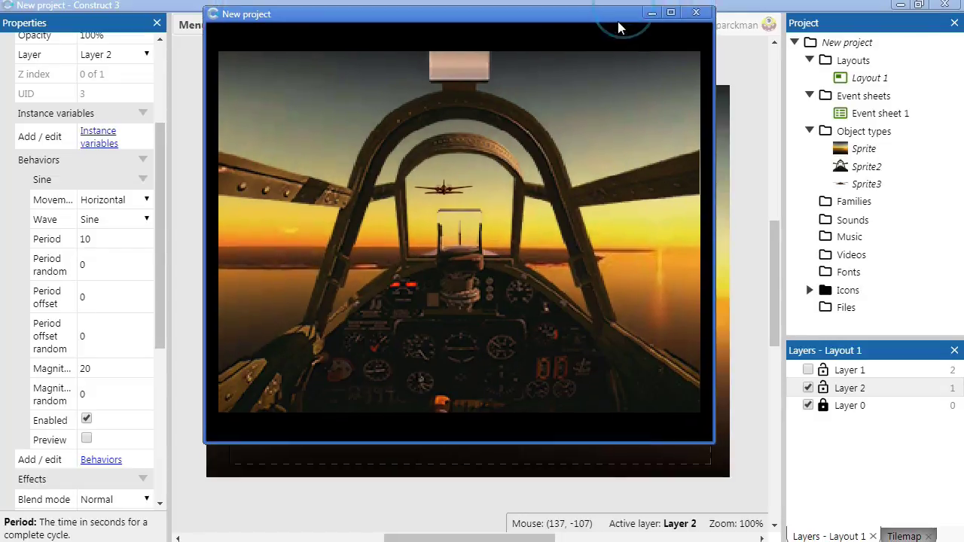
pyautogui.click(699, 25)
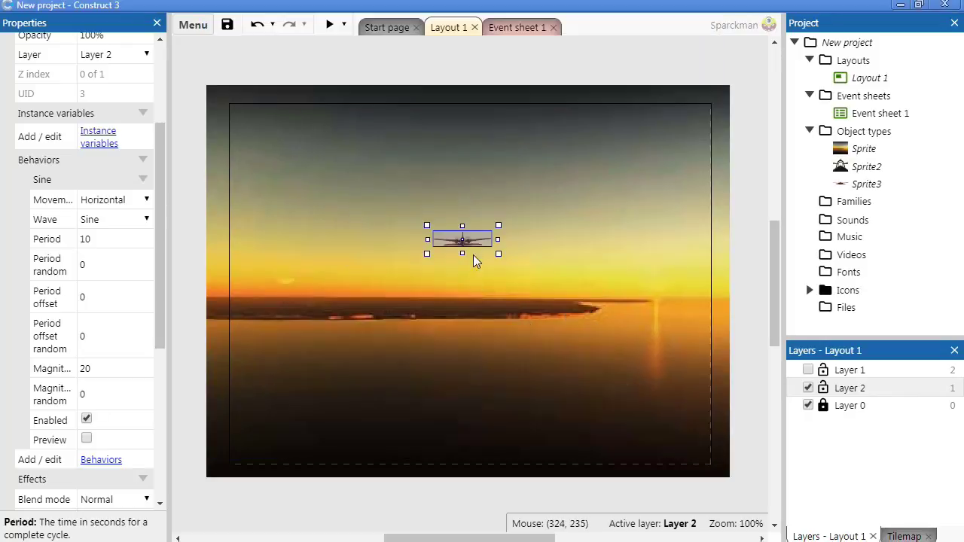
# Add a second Sine behavior, Sine2, to the plane sprite.
pyautogui.moveTo(161, 323); pyautogui.dragTo(162, 388)
pyautogui.click(113, 324)
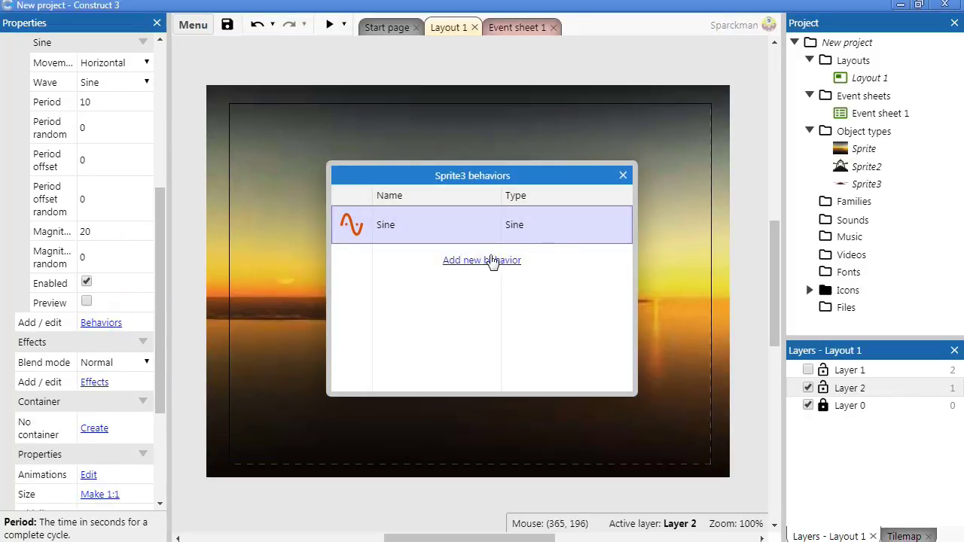
pyautogui.click(491, 260)
pyautogui.moveTo(681, 252); pyautogui.dragTo(682, 371)
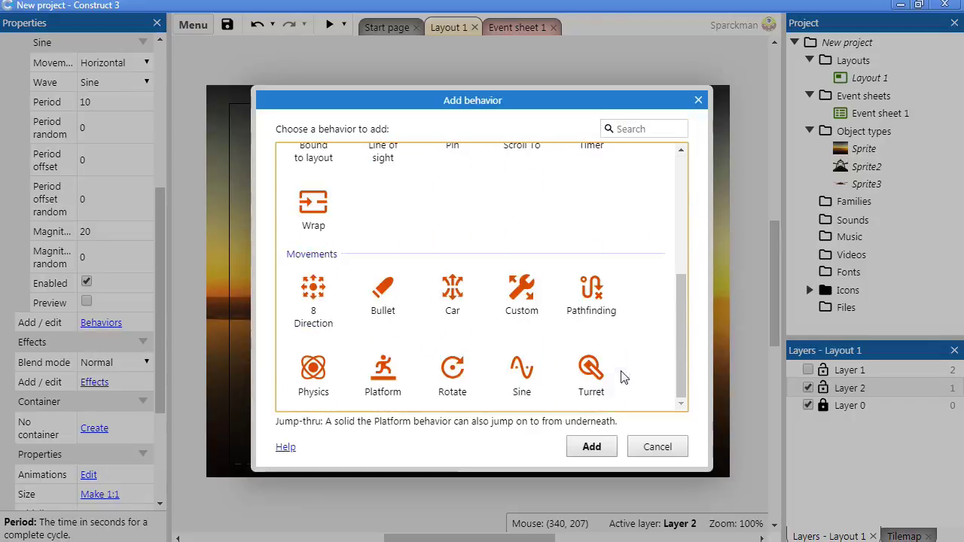
pyautogui.doubleClick(530, 384)
# Set Sine2's movement to Angle and preview the tilting plane.
pyautogui.click(535, 277)
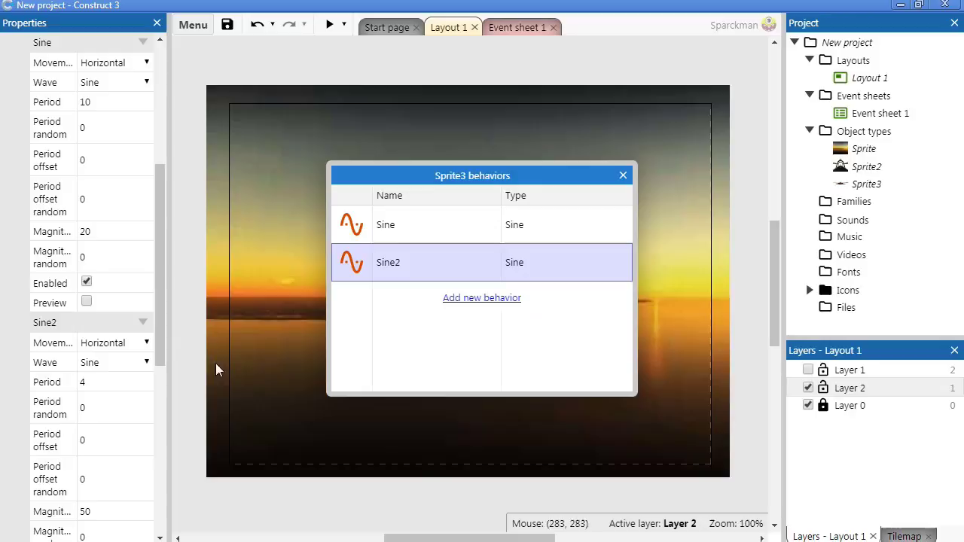
pyautogui.scroll(-3, 162, 361)
pyautogui.scroll(1, 162, 358)
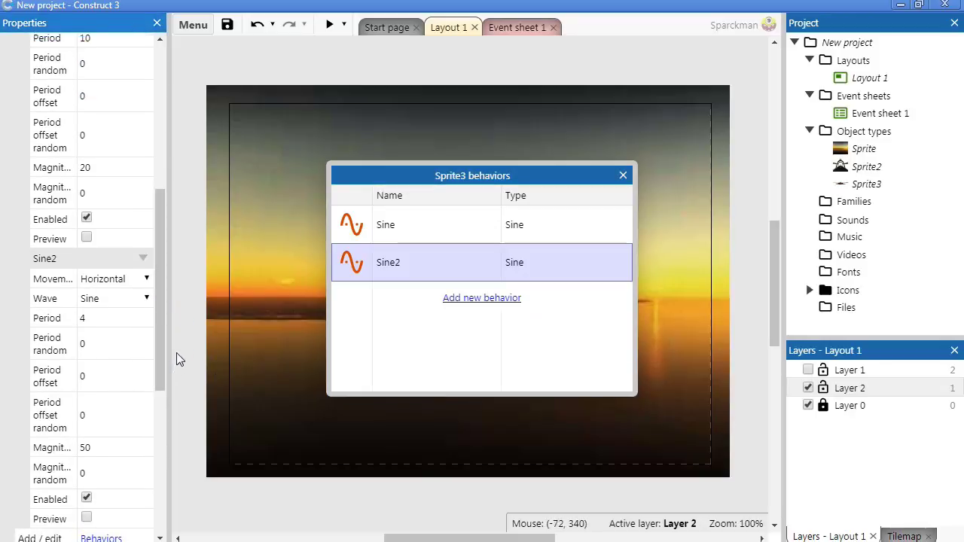
pyautogui.click(147, 280)
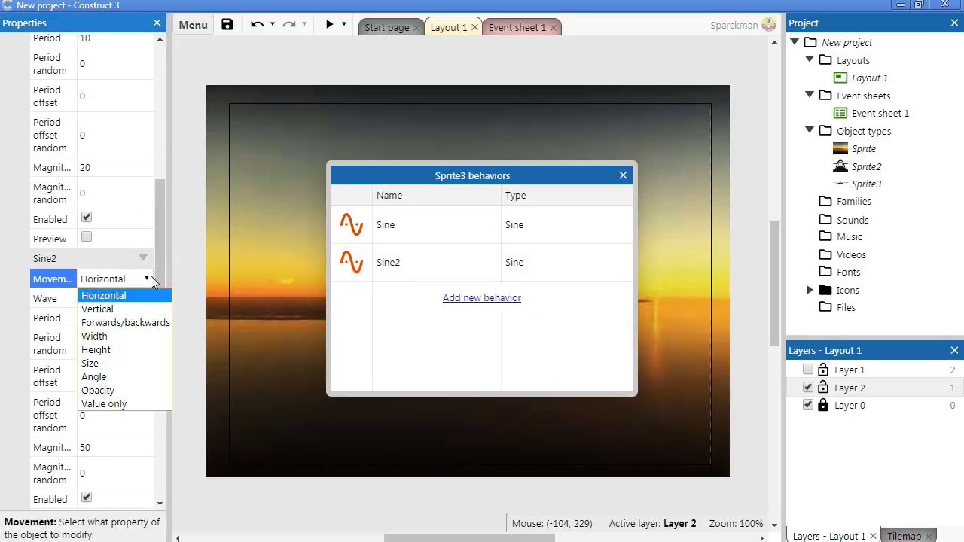
pyautogui.click(139, 378)
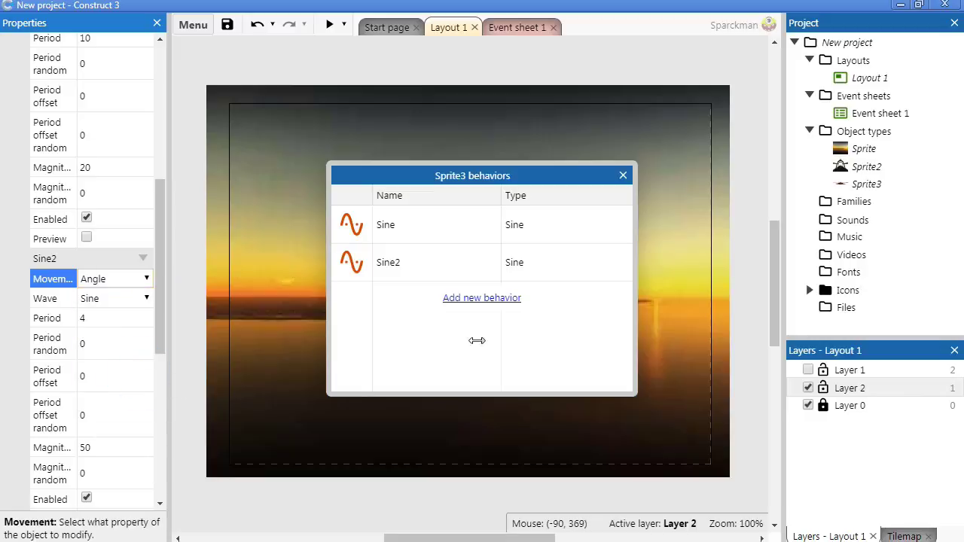
pyautogui.click(622, 176)
pyautogui.click(329, 25)
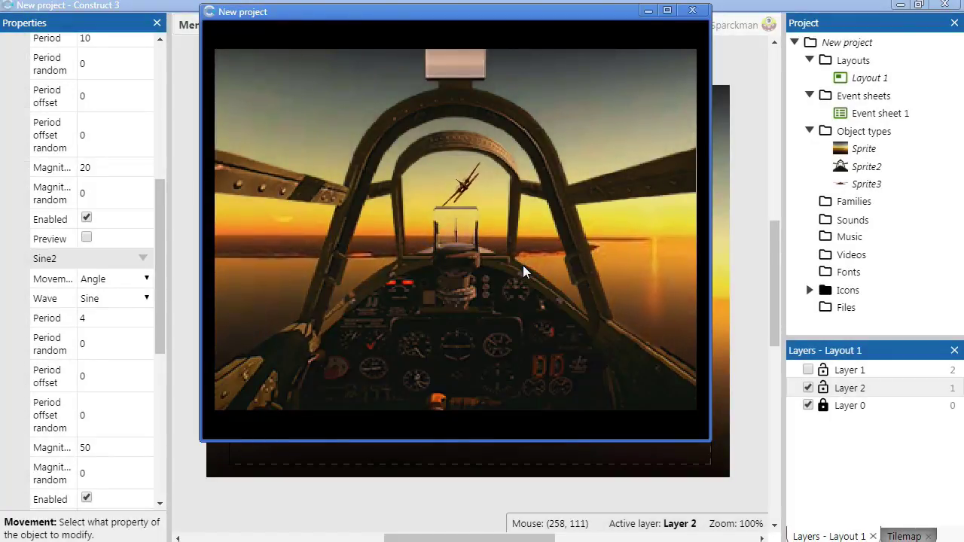
# Set the Sine2 angle magnitude to 10 and preview the game.
pyautogui.click(692, 10)
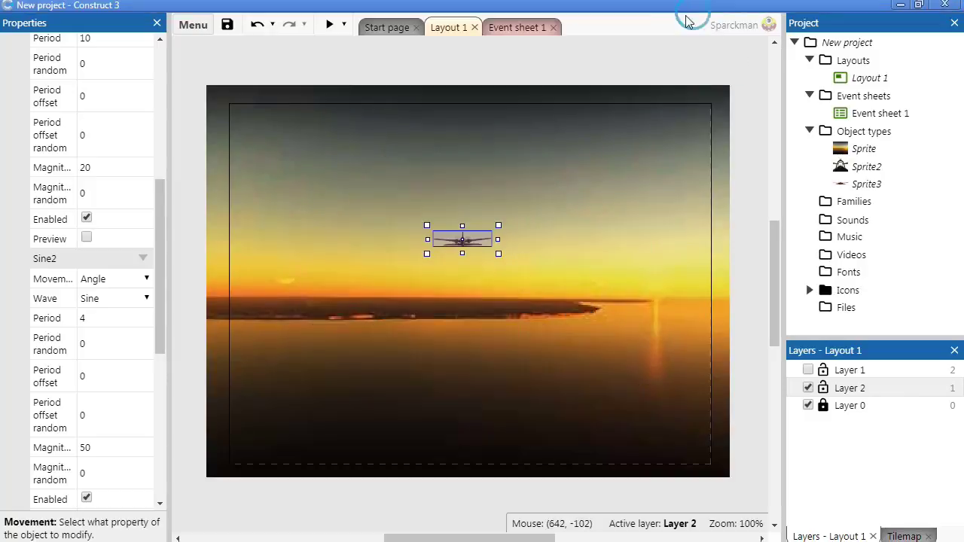
pyautogui.moveTo(161, 317); pyautogui.dragTo(167, 339)
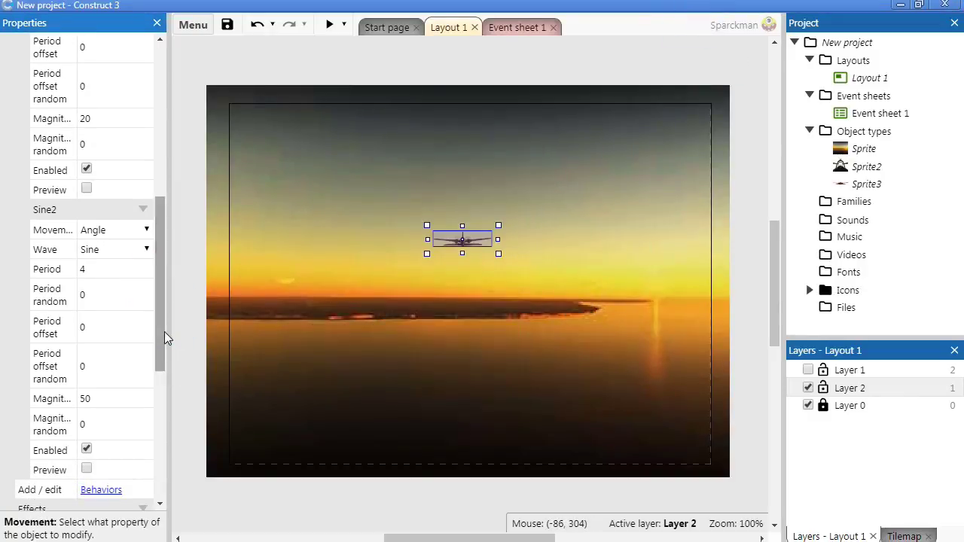
pyautogui.click(108, 398)
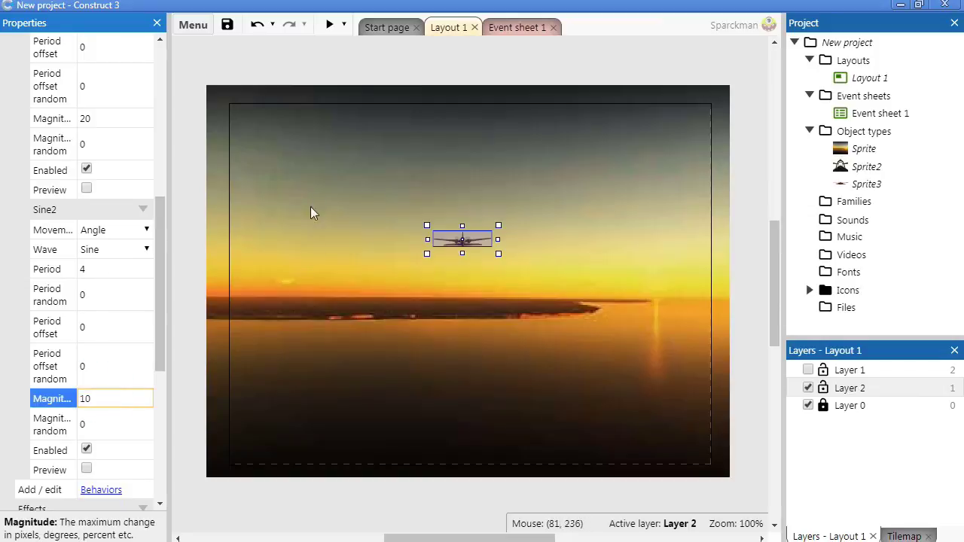
pyautogui.write('10')
pyautogui.click(329, 25)
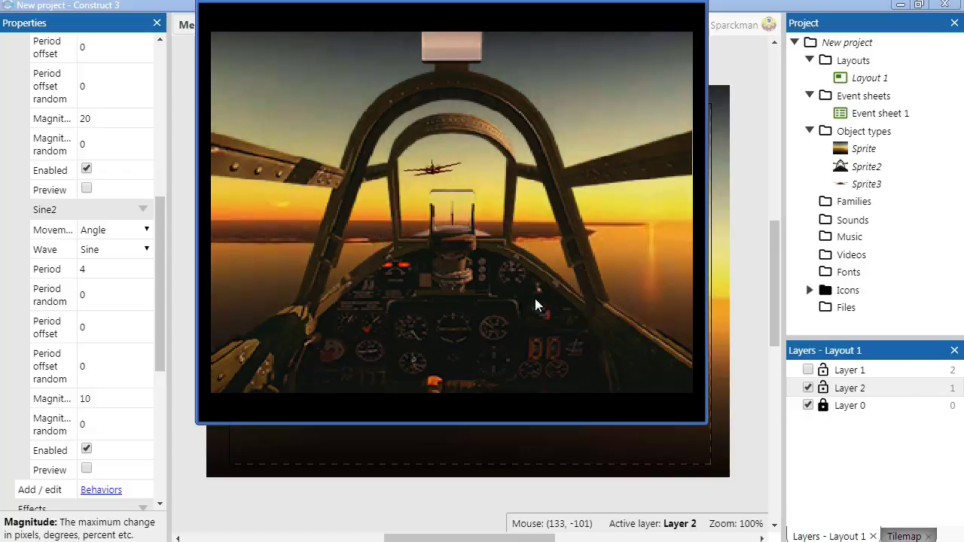
# Enlarge and reposition the preview window, then return to the layout editor.
pyautogui.moveTo(706, 423); pyautogui.dragTo(728, 465)
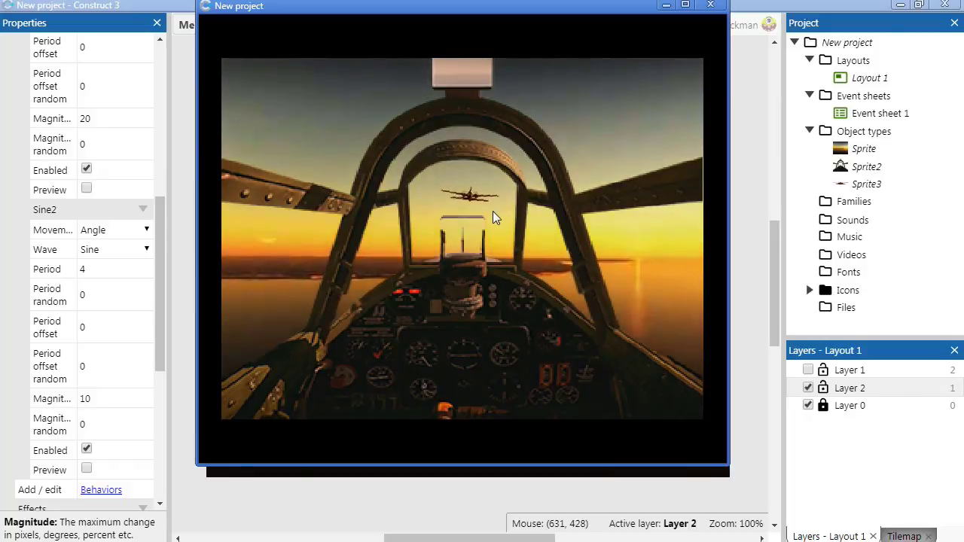
pyautogui.moveTo(614, 8); pyautogui.dragTo(611, 54)
pyautogui.click(107, 274)
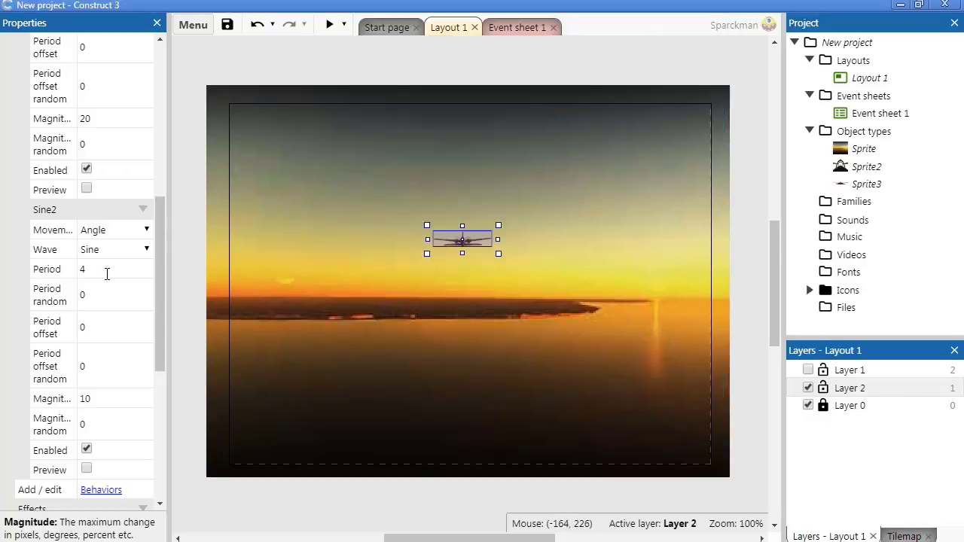
pyautogui.click(107, 273)
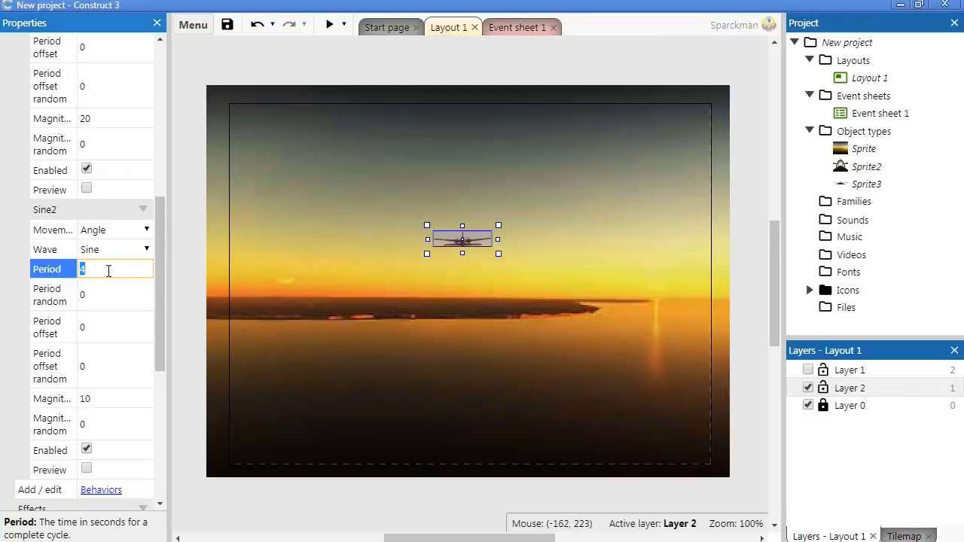
# Preview the scene, nudge the plane down to 309, 203, and preview again.
pyautogui.click(189, 247)
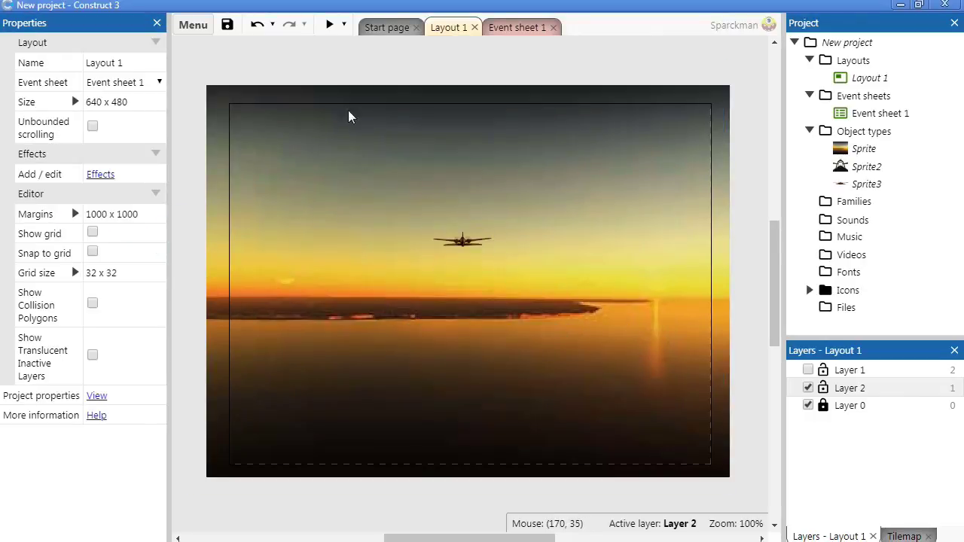
pyautogui.click(329, 24)
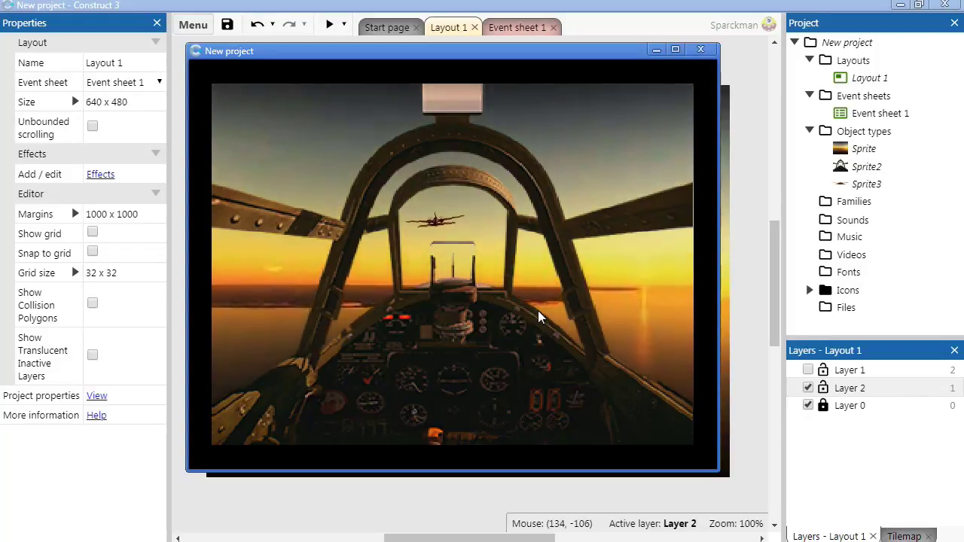
pyautogui.click(700, 49)
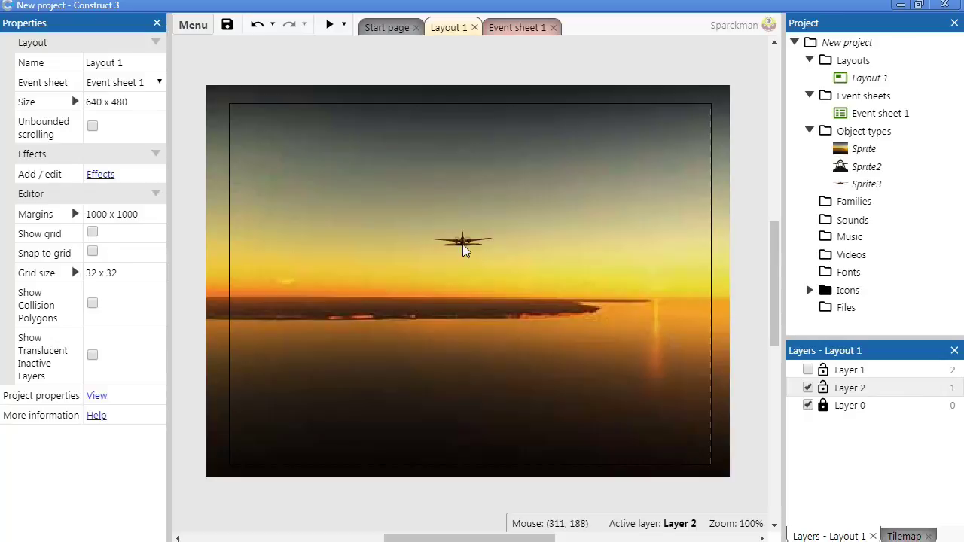
pyautogui.moveTo(463, 251); pyautogui.dragTo(471, 262)
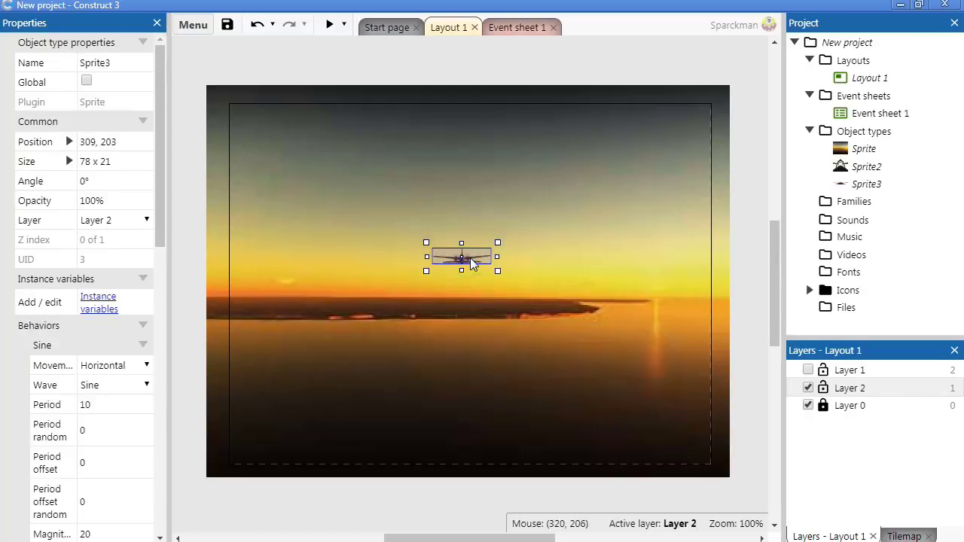
pyautogui.click(329, 24)
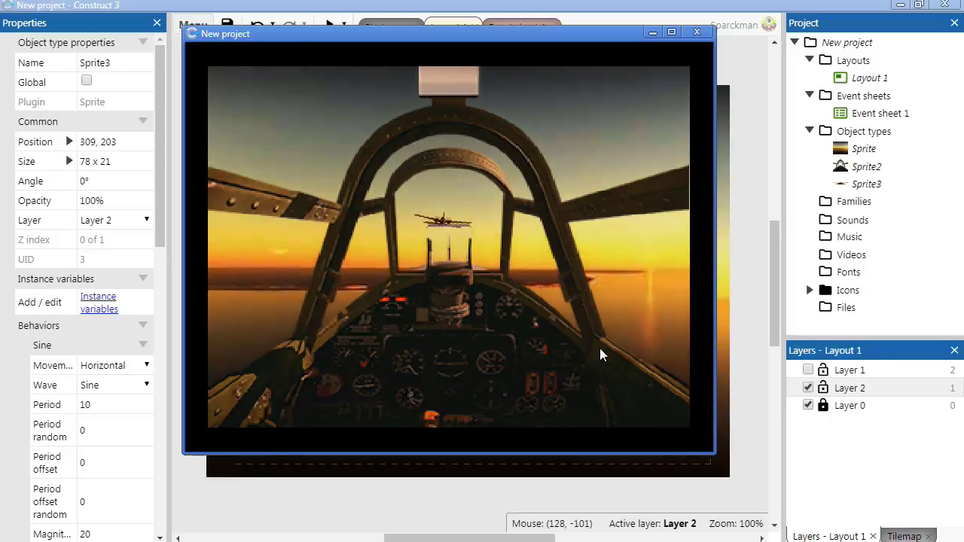
# Show the cockpit's Layer 1 again and add a new Layer 3 on top.
pyautogui.click(807, 370)
pyautogui.click(851, 369)
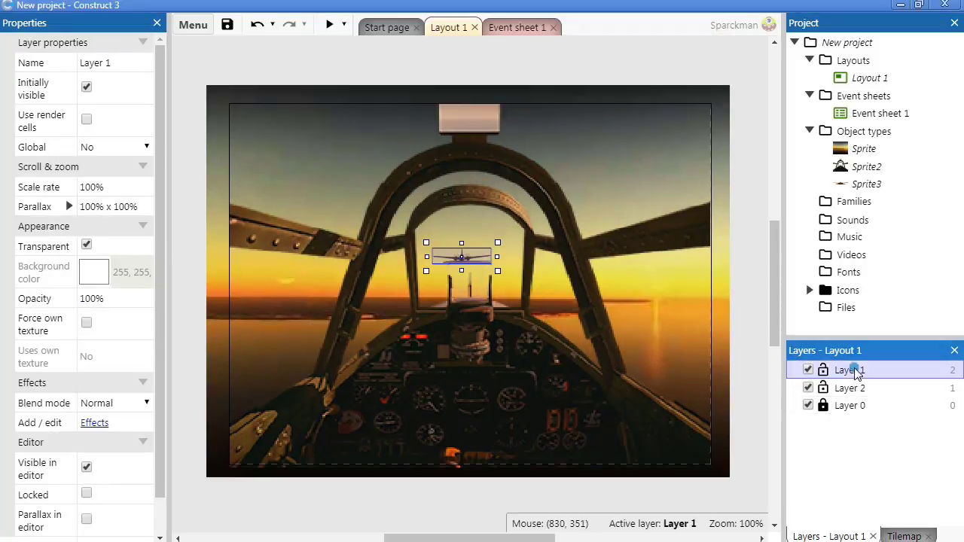
pyautogui.rightClick(855, 486)
pyautogui.click(811, 361)
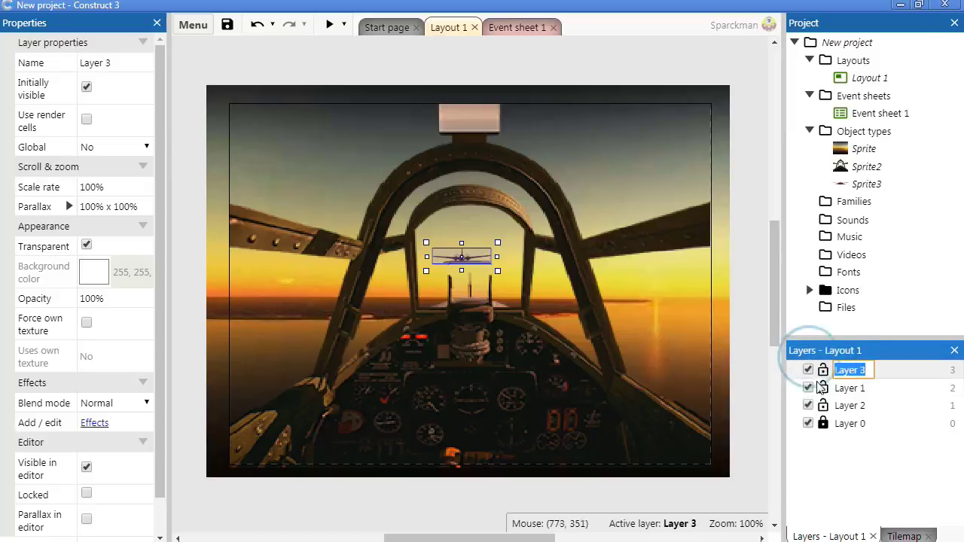
pyautogui.click(904, 374)
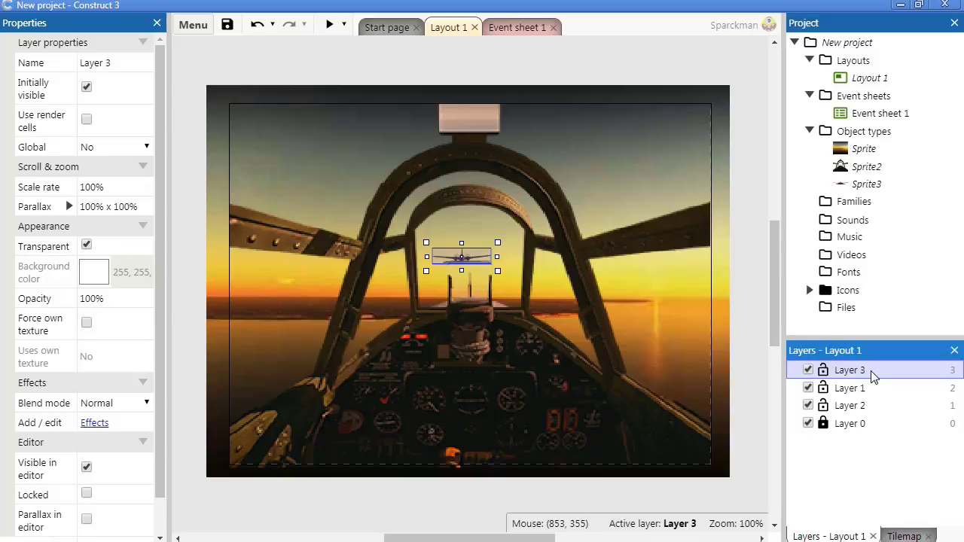
# Insert a new sprite using the butt_fl.png FIRE! button image.
pyautogui.rightClick(614, 299)
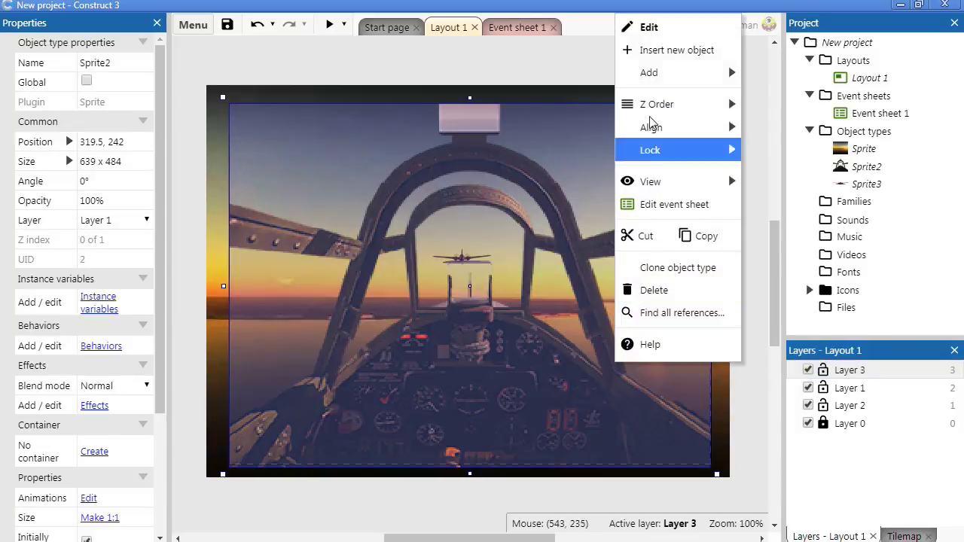
pyautogui.click(660, 47)
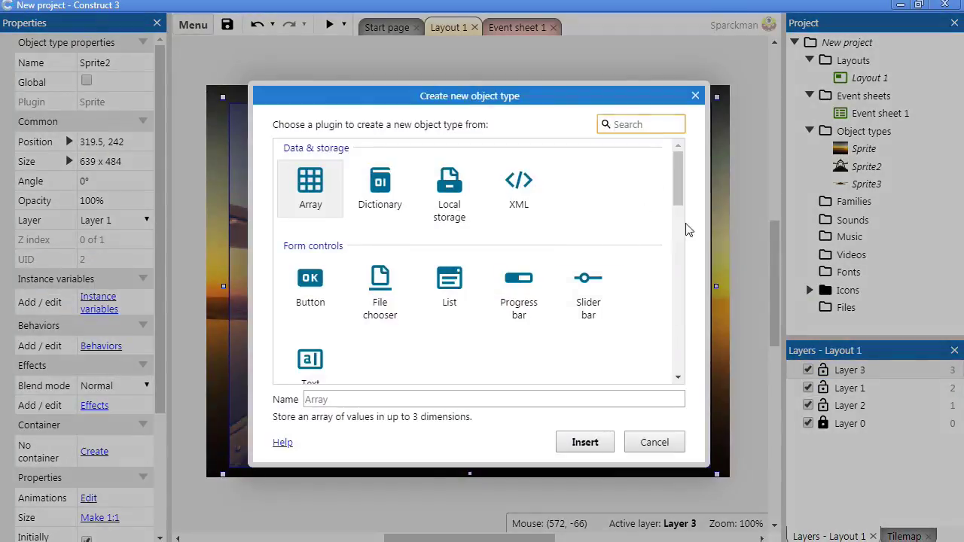
pyautogui.scroll(-3, 588, 228)
pyautogui.doubleClick(587, 228)
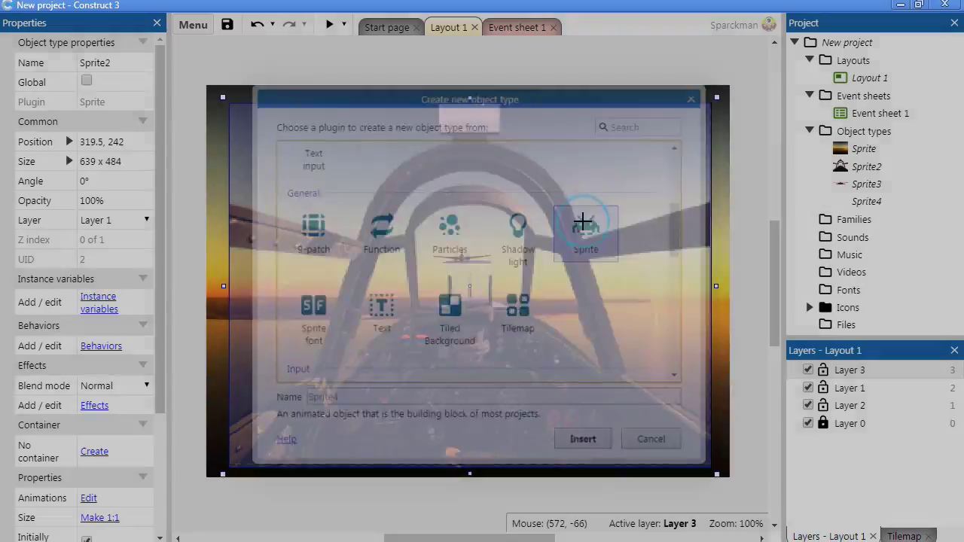
pyautogui.click(482, 278)
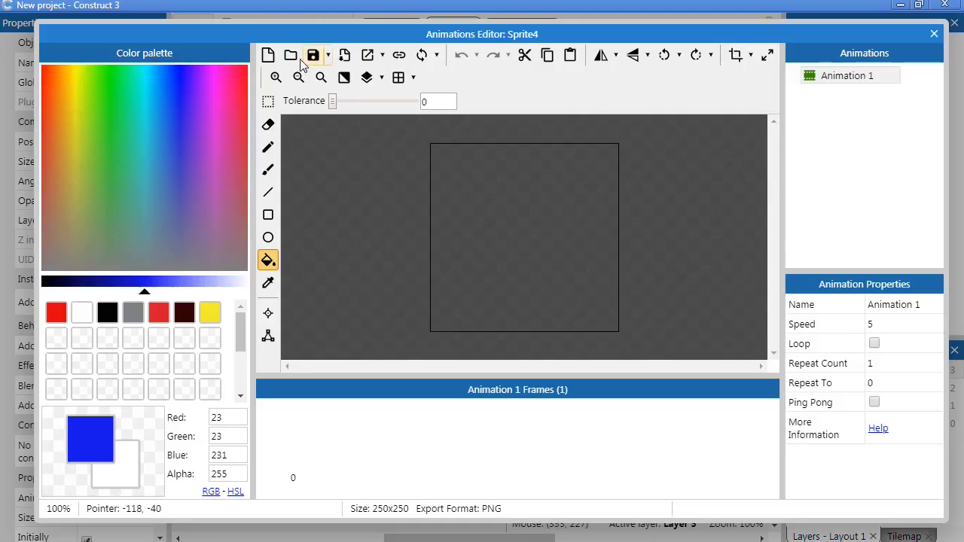
pyautogui.click(290, 54)
pyautogui.click(263, 141)
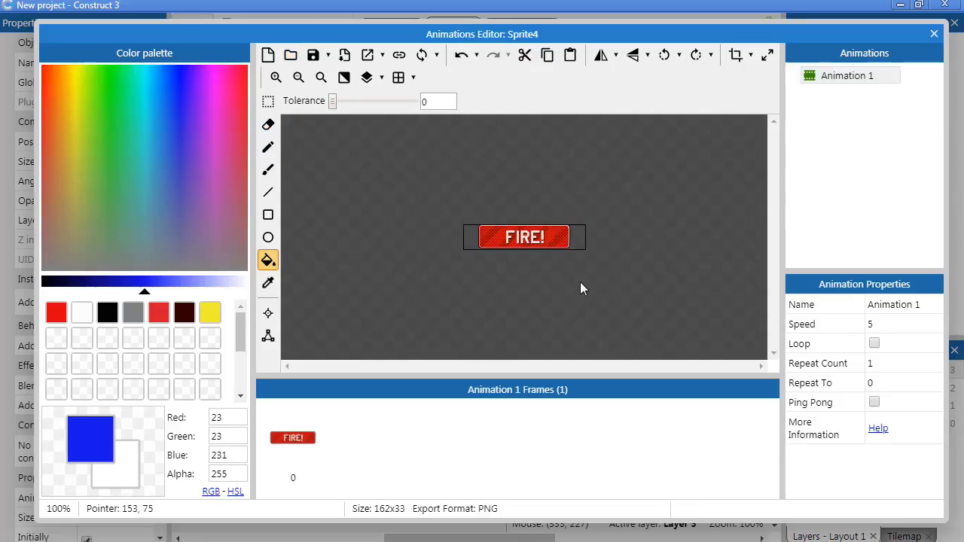
pyautogui.click(934, 34)
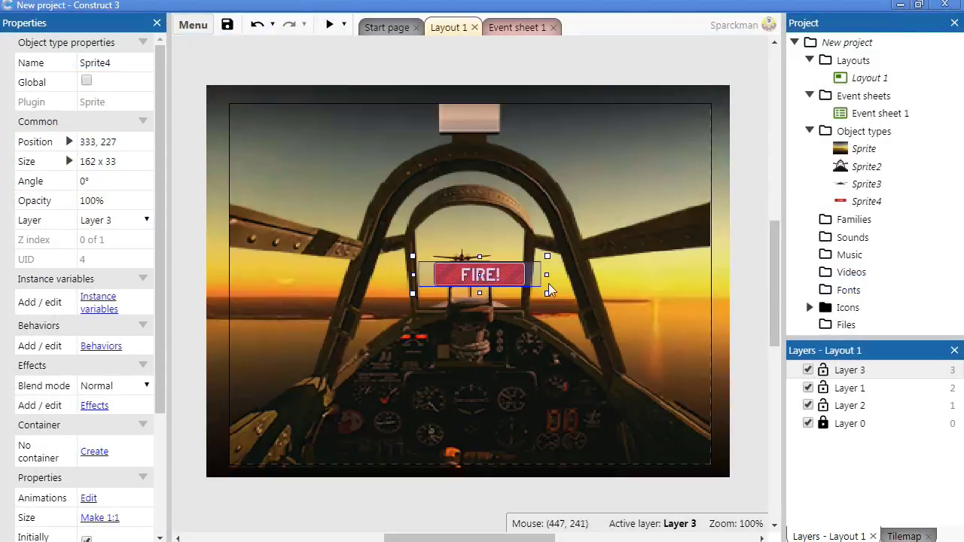
# Test the FIRE! button on the dashboard in preview, then delete it.
pyautogui.moveTo(489, 277); pyautogui.dragTo(487, 428)
pyautogui.click(329, 24)
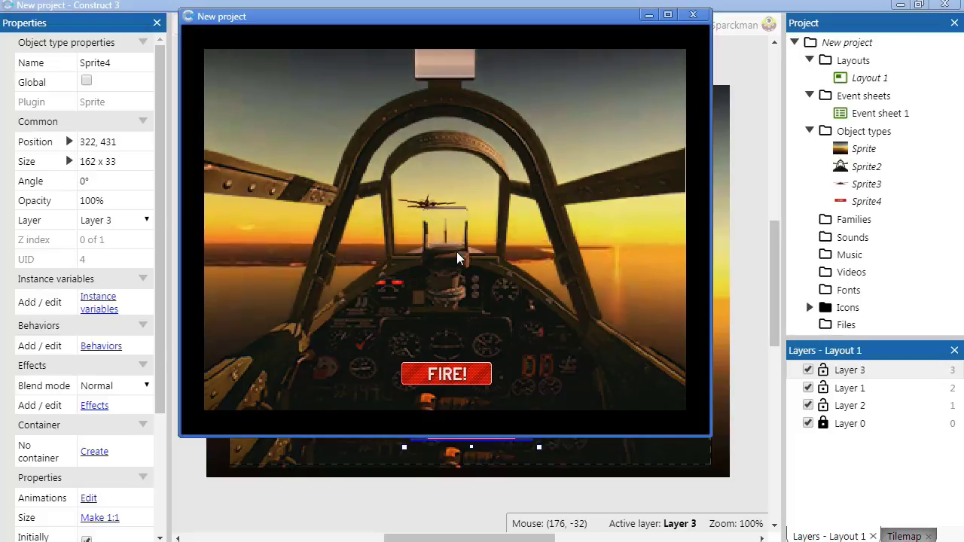
pyautogui.hotkey('alt', 'F4')
pyautogui.moveTo(492, 424); pyautogui.dragTo(654, 187)
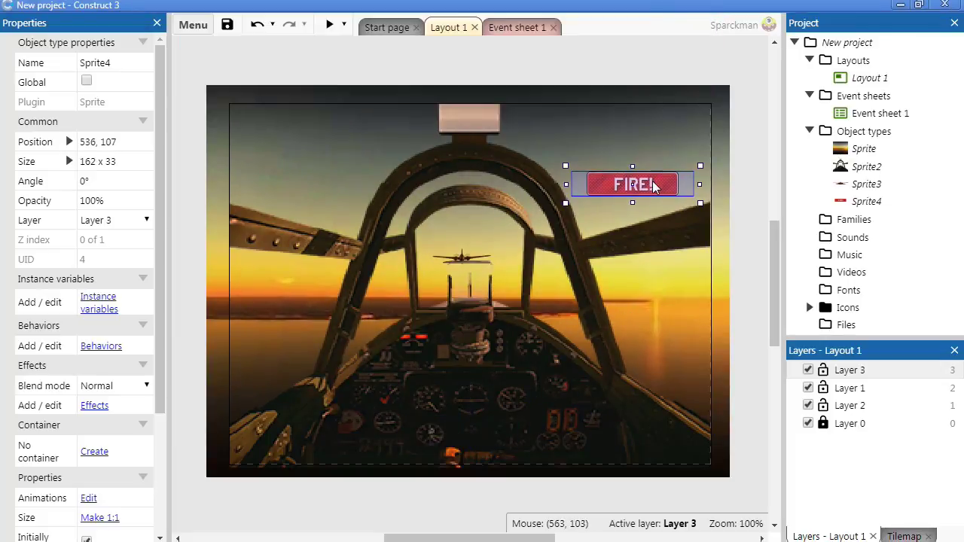
pyautogui.press('Delete')
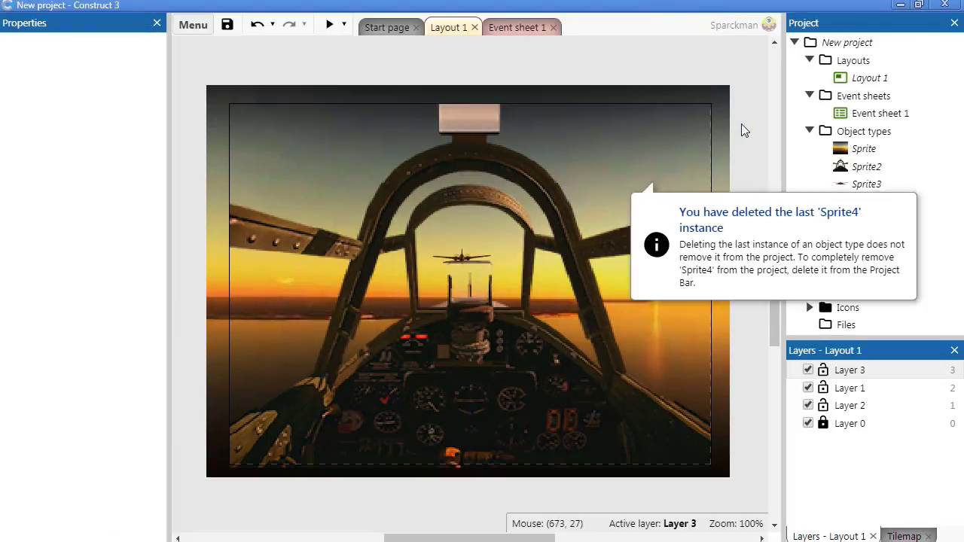
pyautogui.click(329, 24)
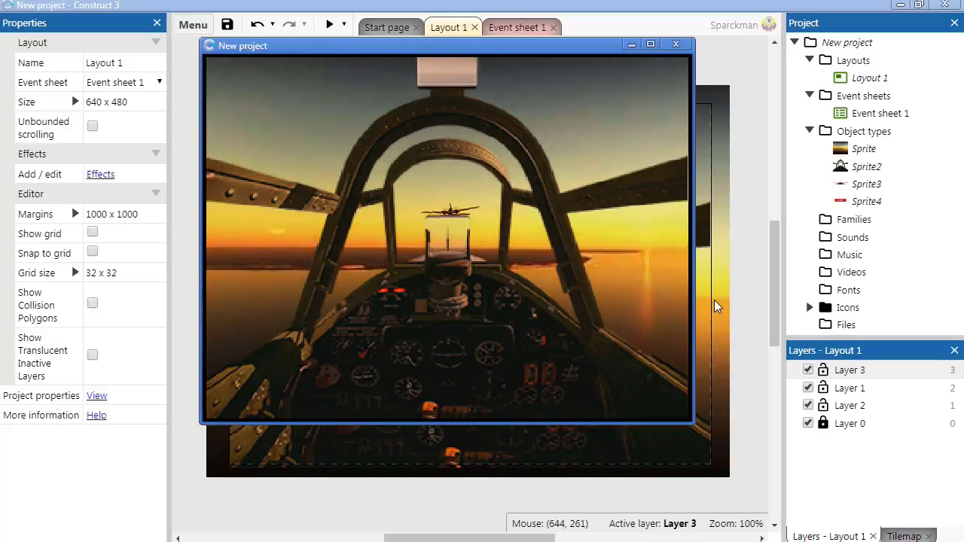
pyautogui.click(675, 44)
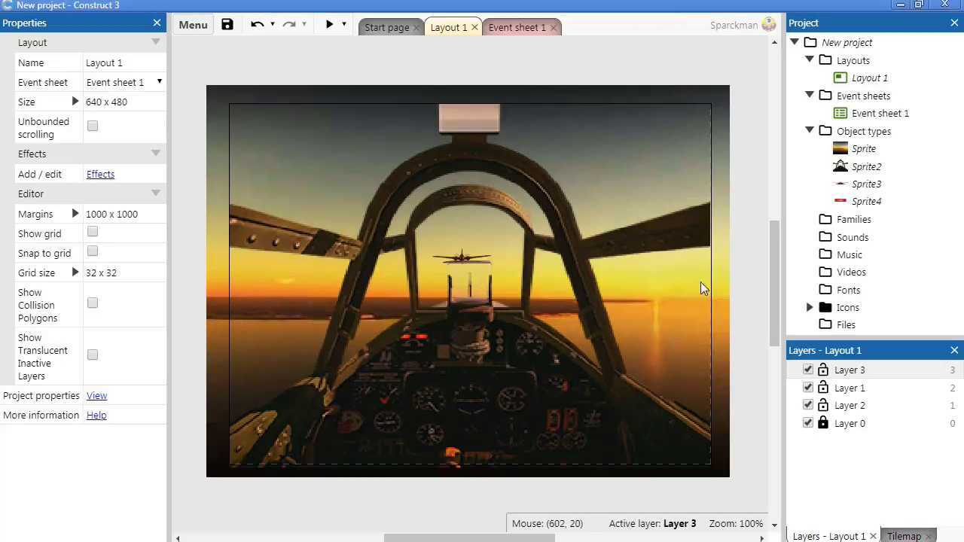